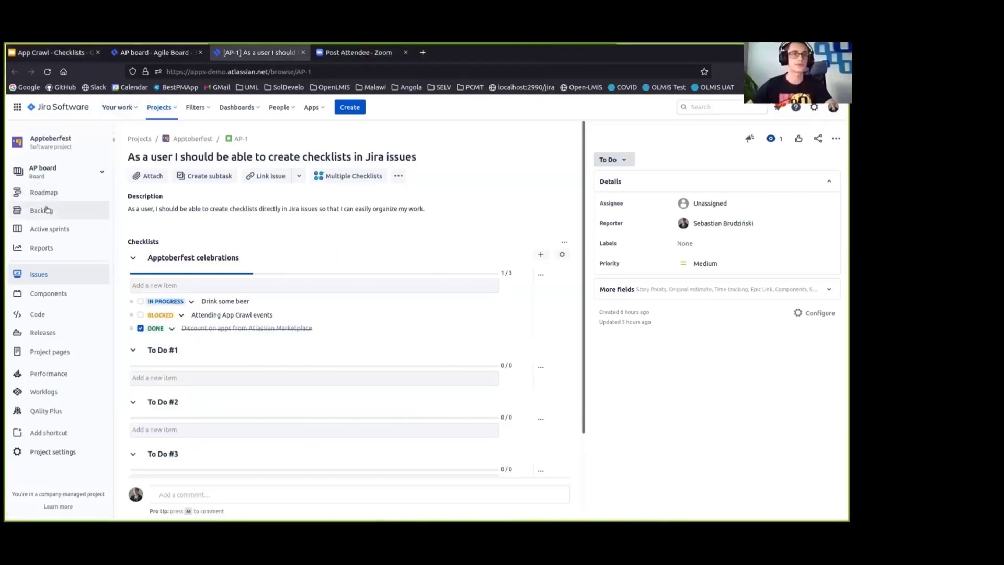
# - Create the story 'Apptoberfest celebrations' (AP-5) in the AP backlog
pyautogui.click(41, 210)
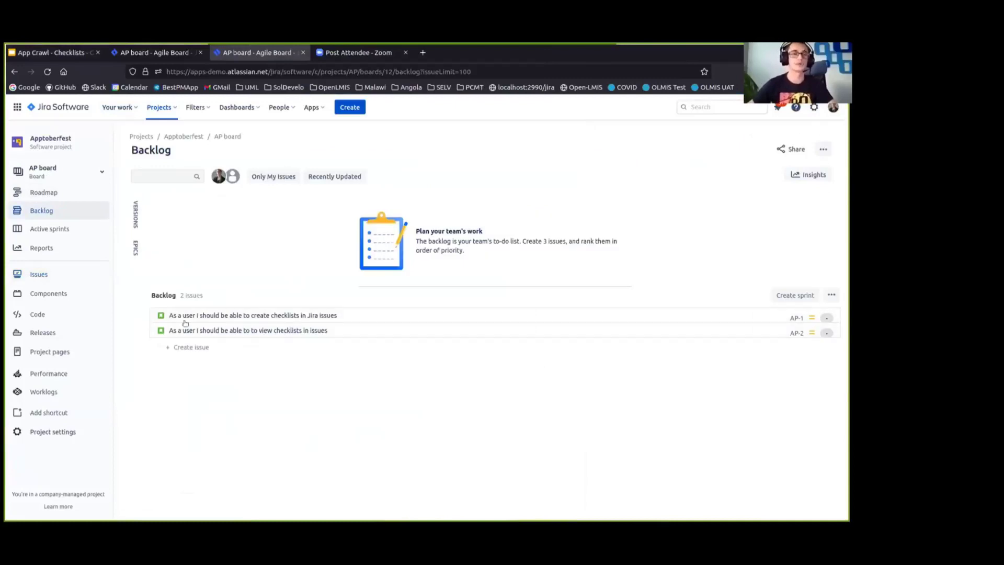
pyautogui.click(189, 347)
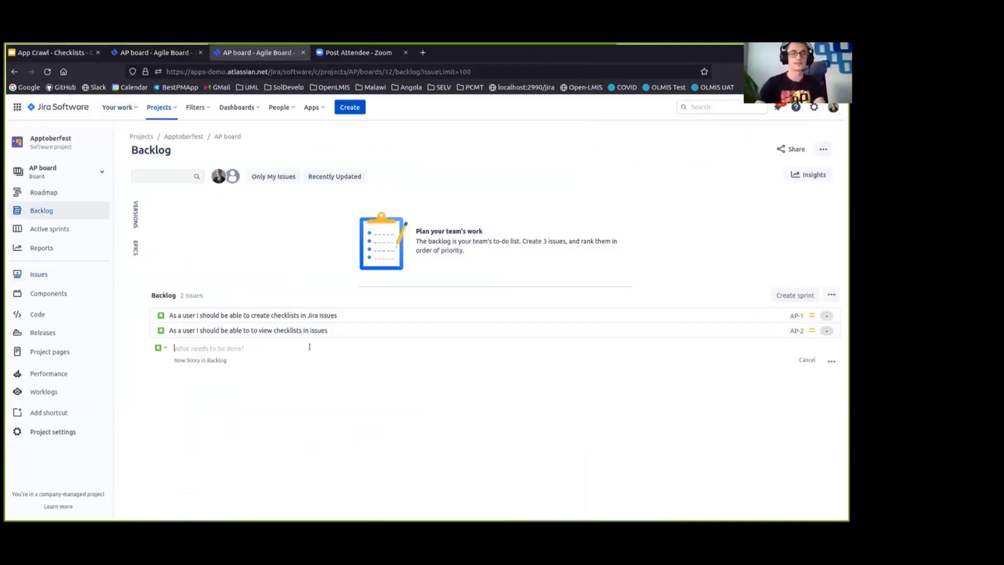
pyautogui.write('Apptoberf')
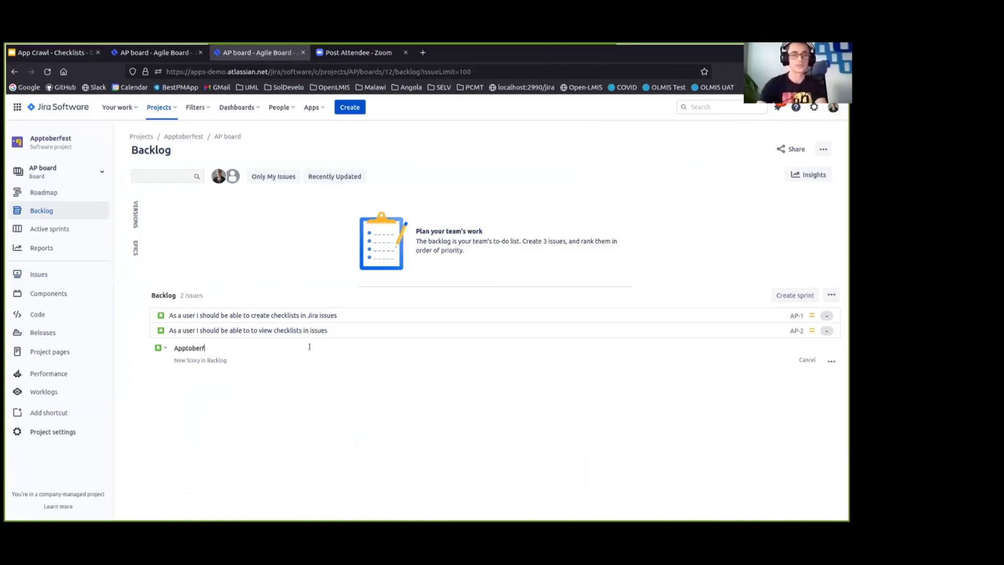
pyautogui.write('est ')
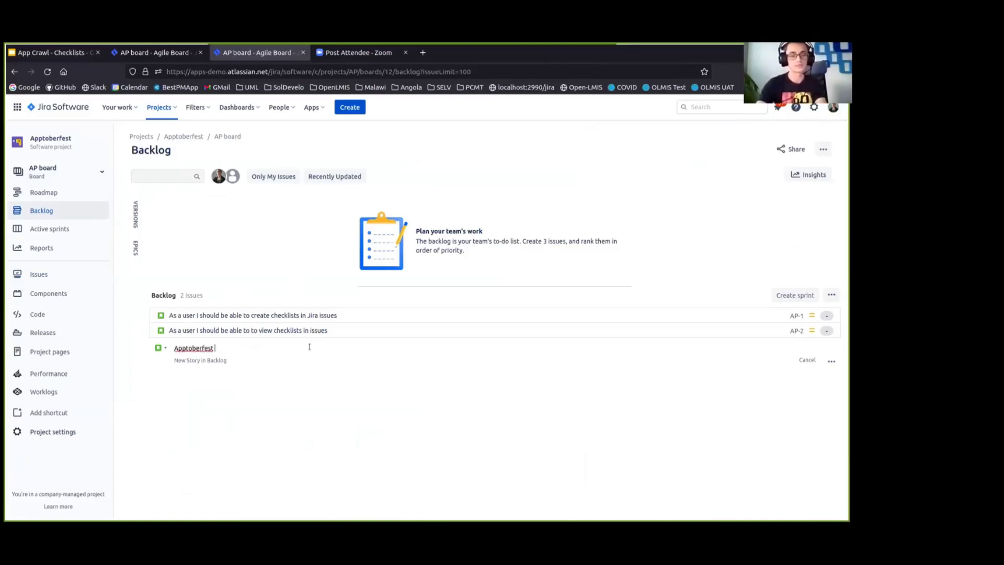
pyautogui.write('celebrat')
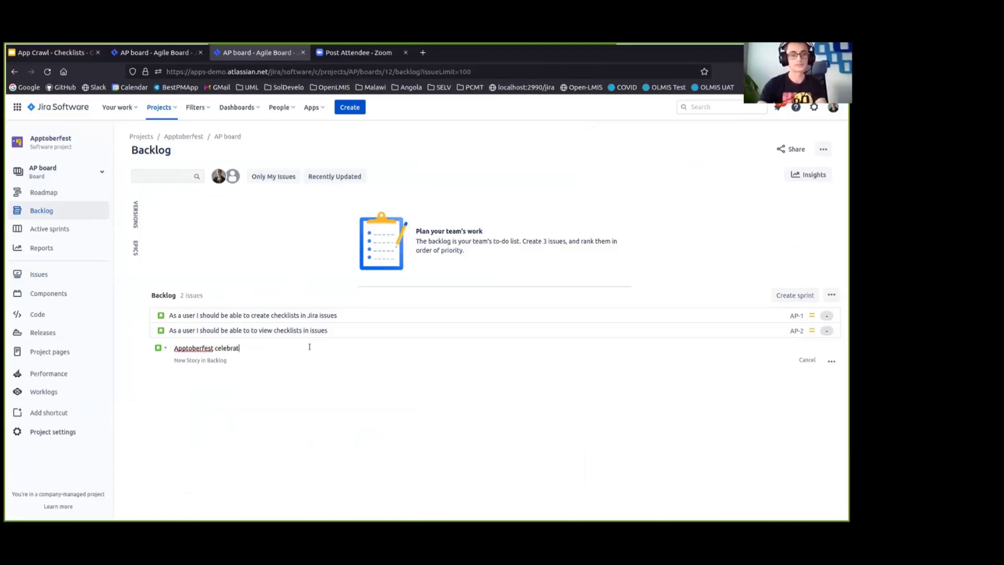
pyautogui.write('ions')
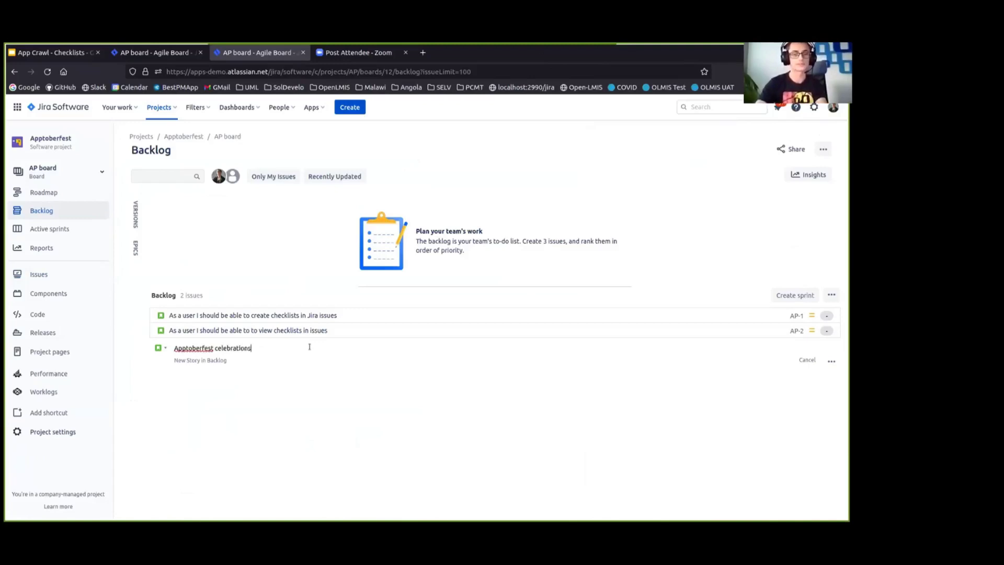
pyautogui.press('Return')
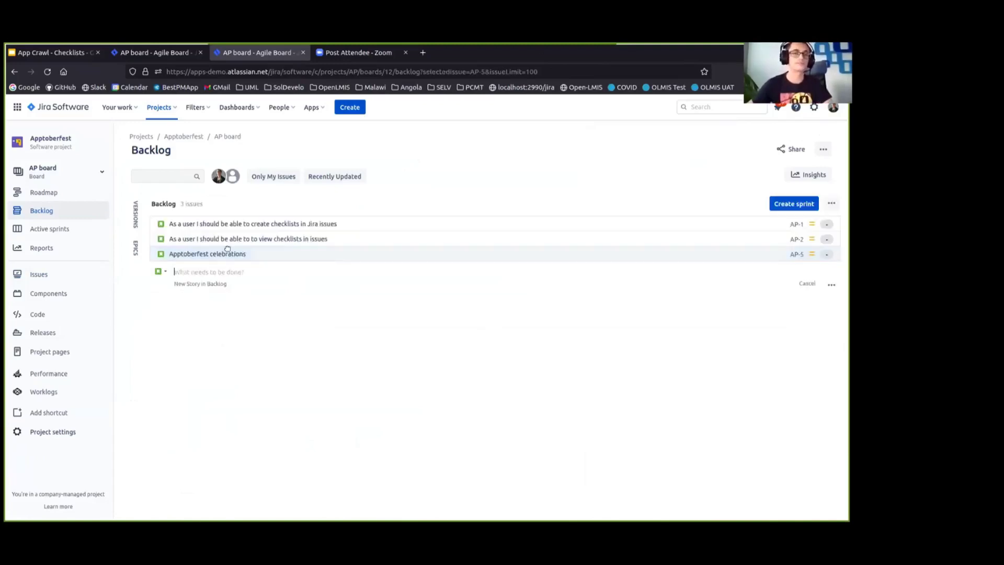
# - Open AP-5 on its own page and retitle its 'To Do' checklist 'Apptoberfest Definition of Done'
pyautogui.click(269, 253)
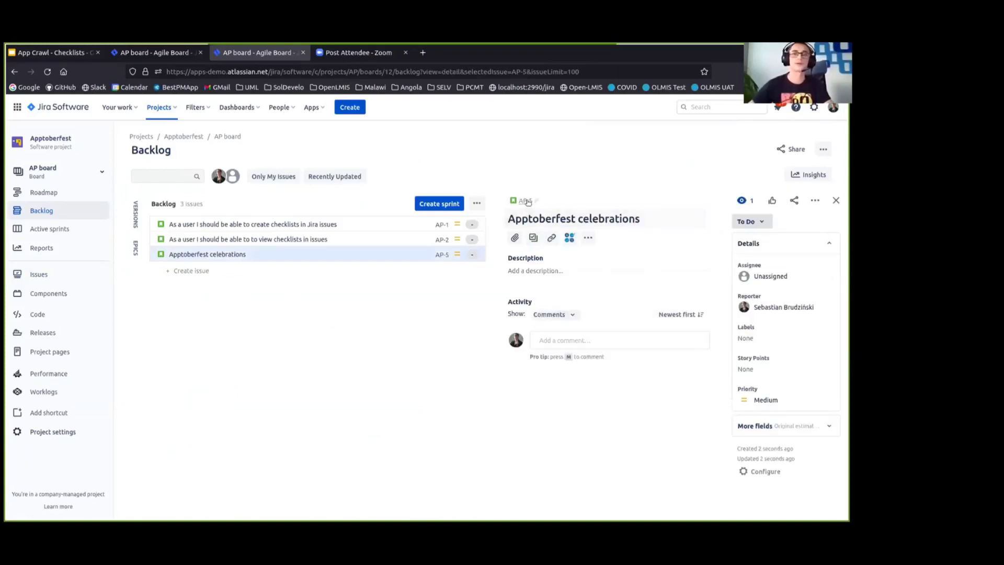
pyautogui.middleClick(425, 255)
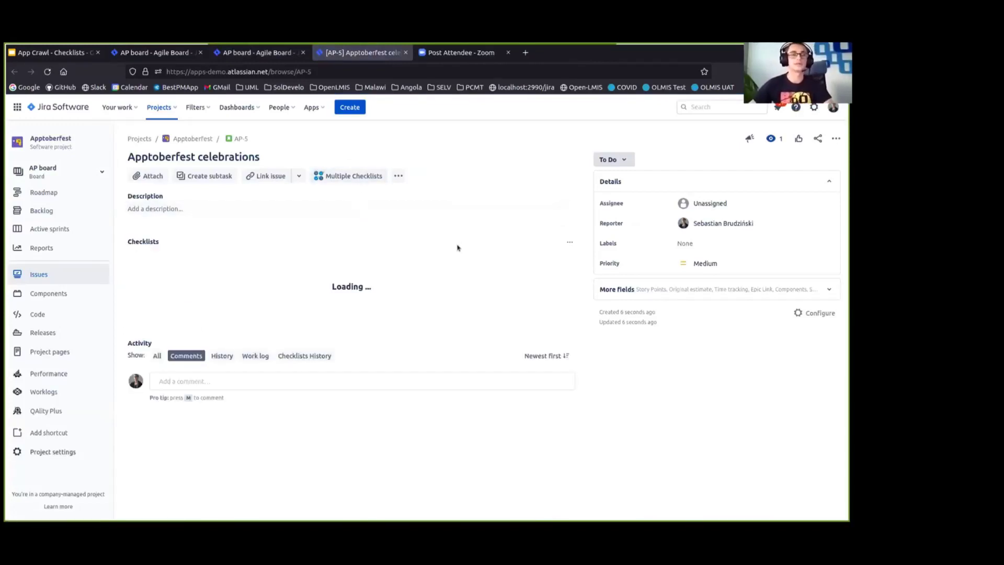
pyautogui.click(249, 259)
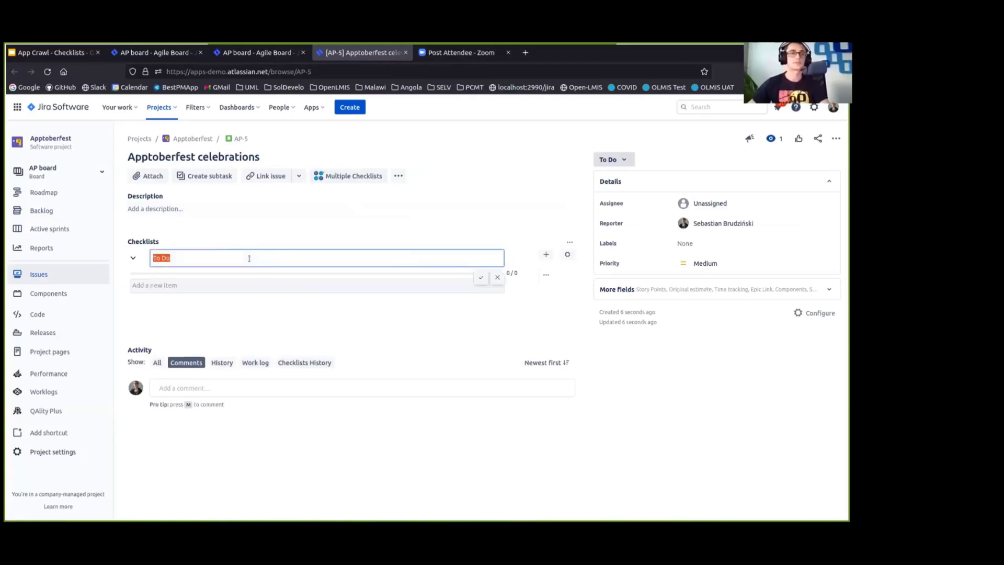
pyautogui.write('Apptoberf')
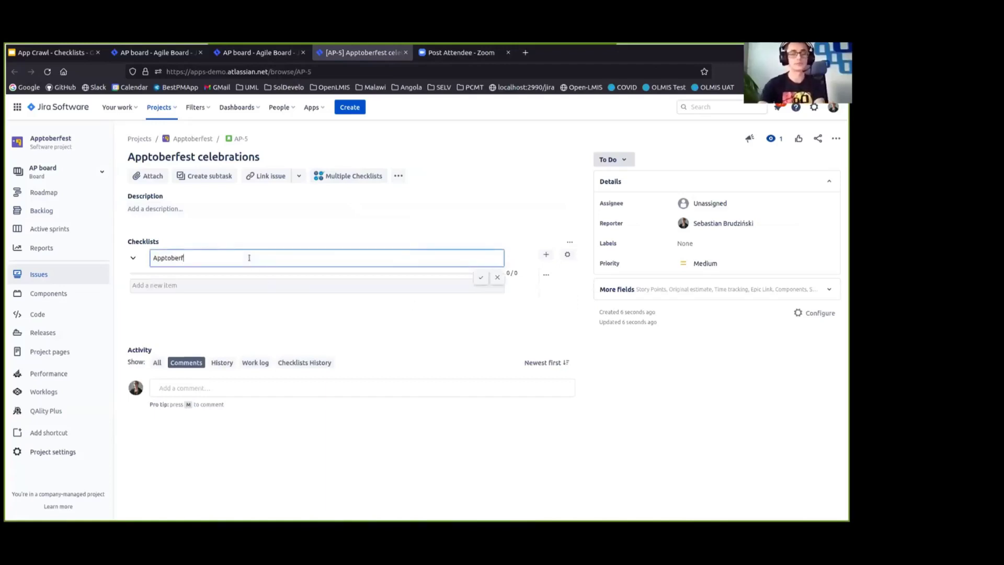
pyautogui.write('est Defini')
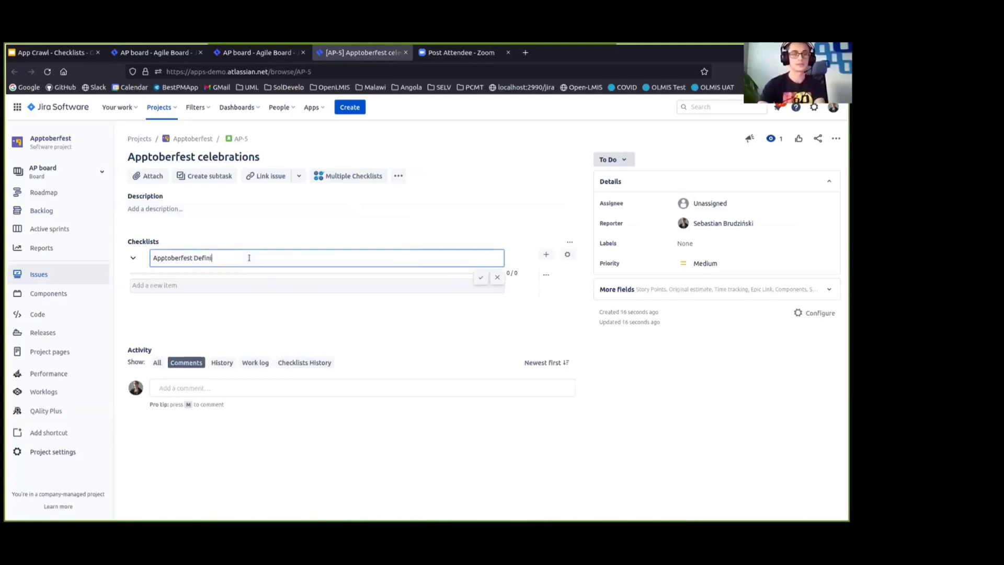
pyautogui.write('tion of Done')
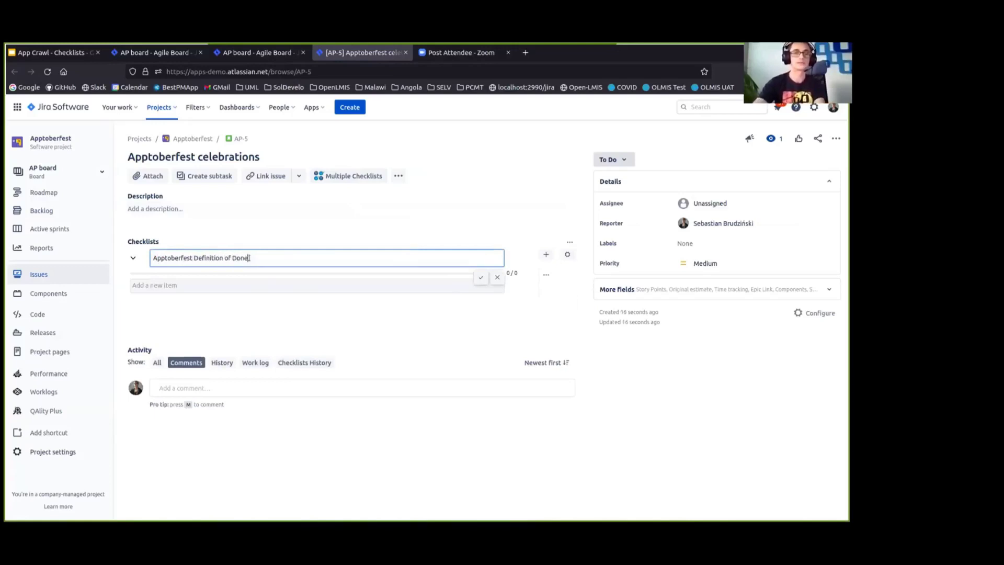
pyautogui.click(480, 277)
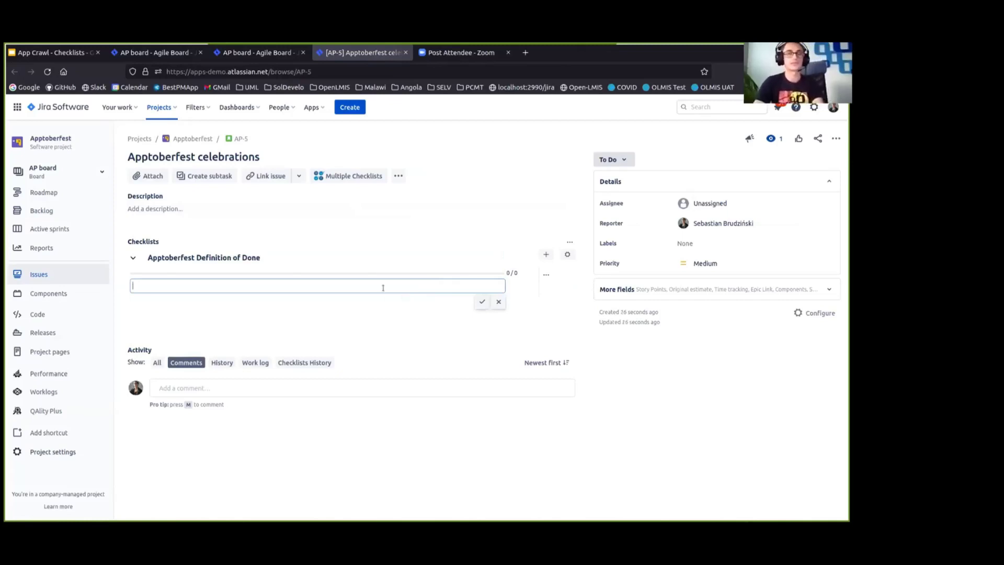
# - Add checklist items 'Drink some beer', 'Attend some webinars', 'Attend Appy Hours', 'participate in demo competition'
pyautogui.write('Drink some ')
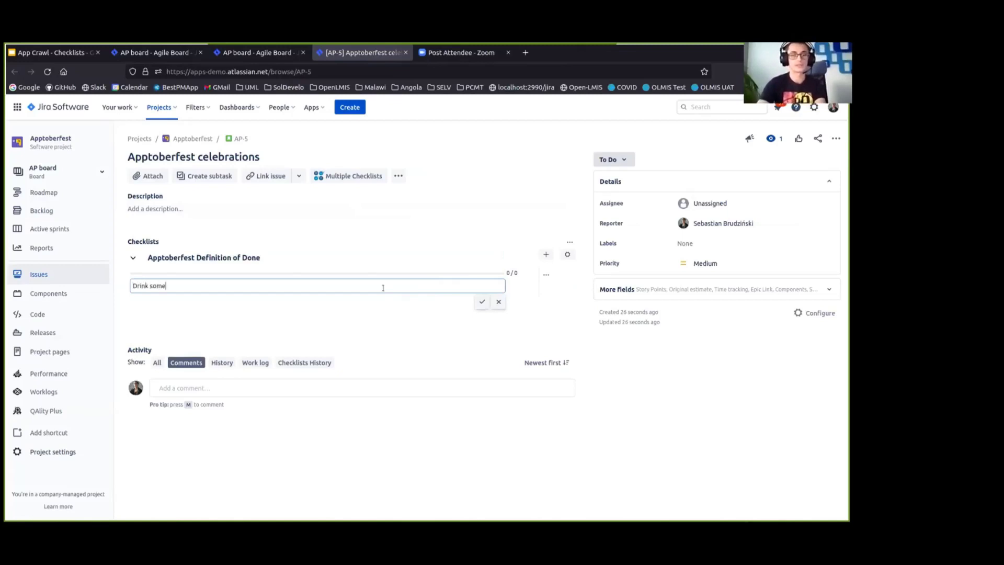
pyautogui.write('beer')
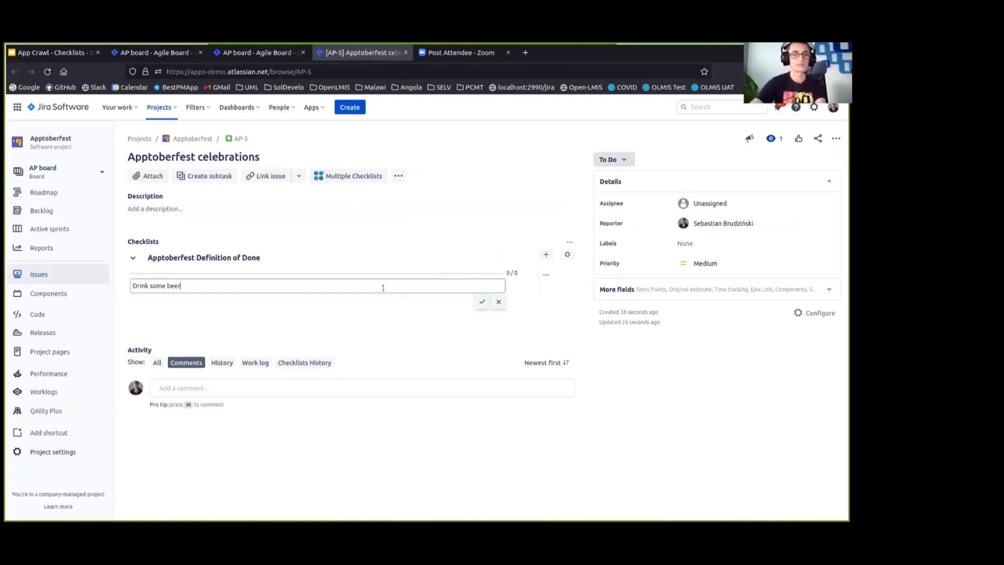
pyautogui.click(481, 301)
pyautogui.write('Atten')
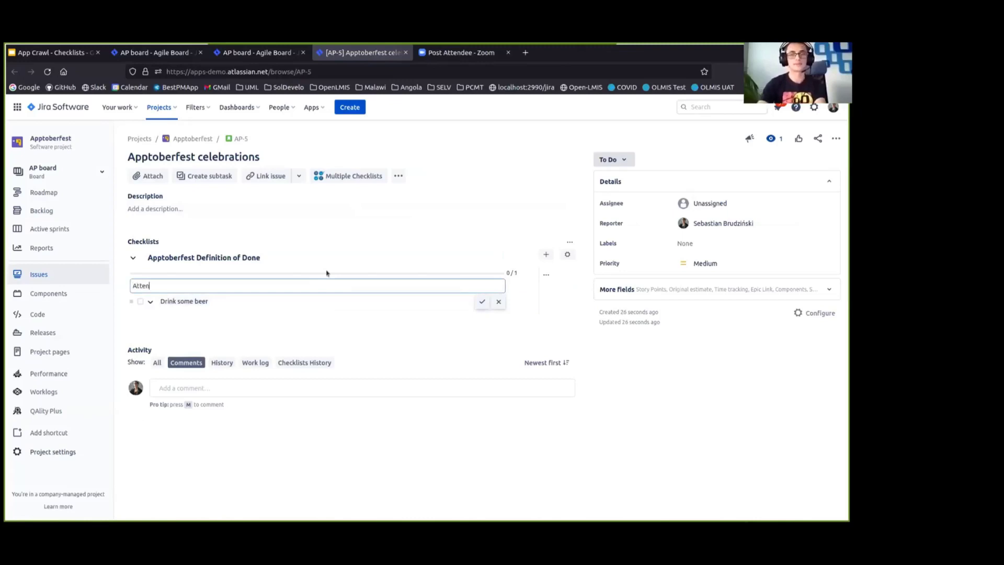
pyautogui.write('d some webinars')
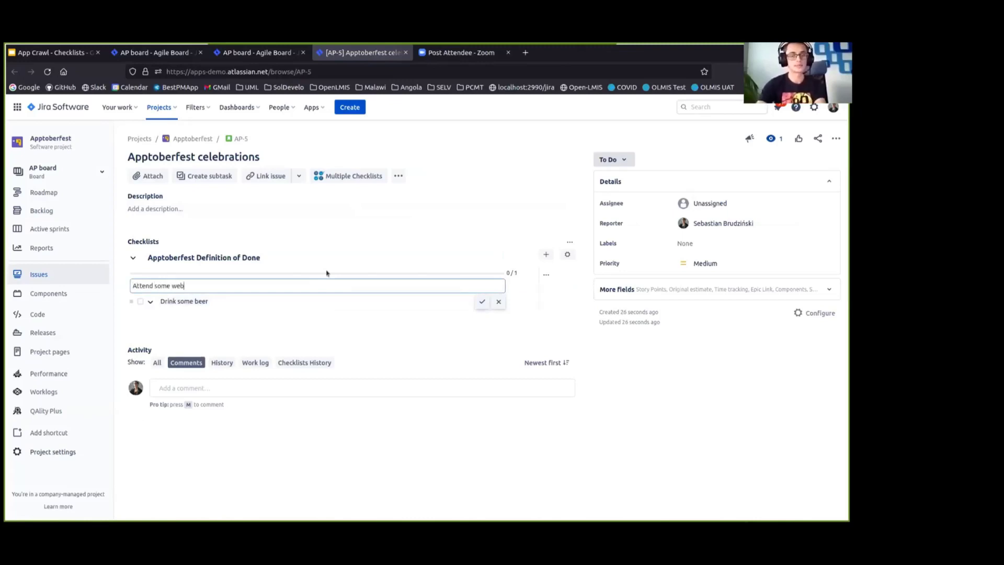
pyautogui.press('Return')
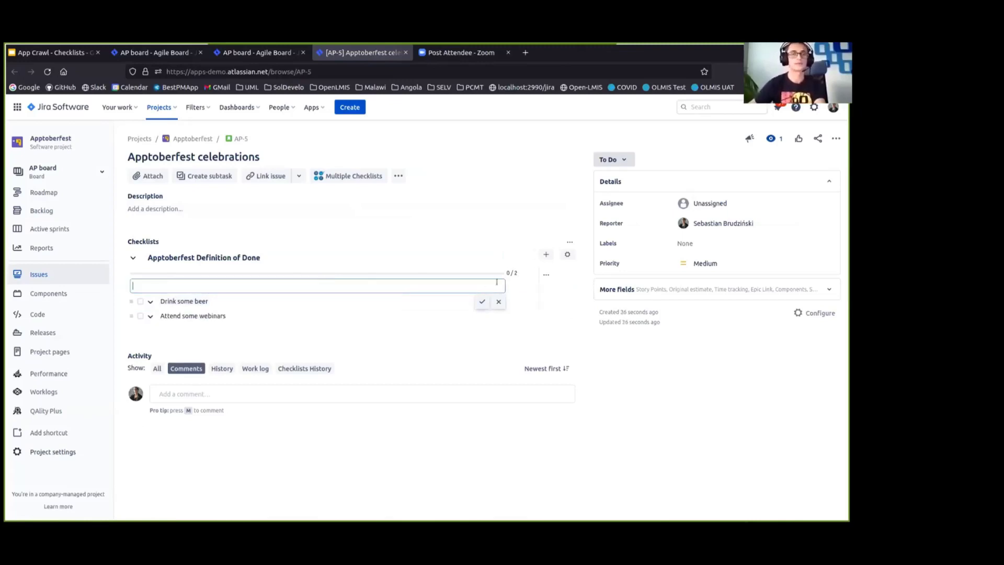
pyautogui.write('Attend Appy Hour')
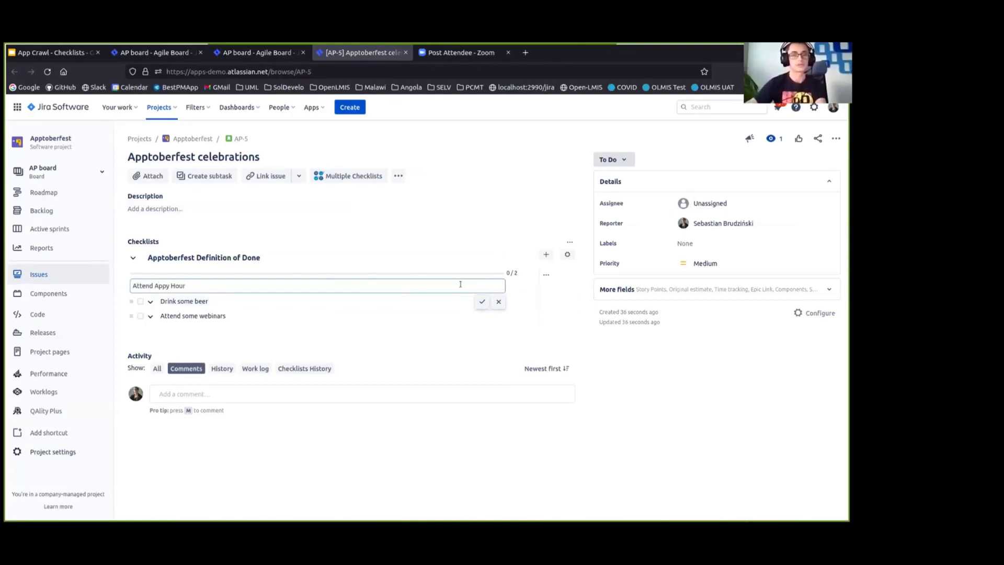
pyautogui.write('s')
pyautogui.press('Return')
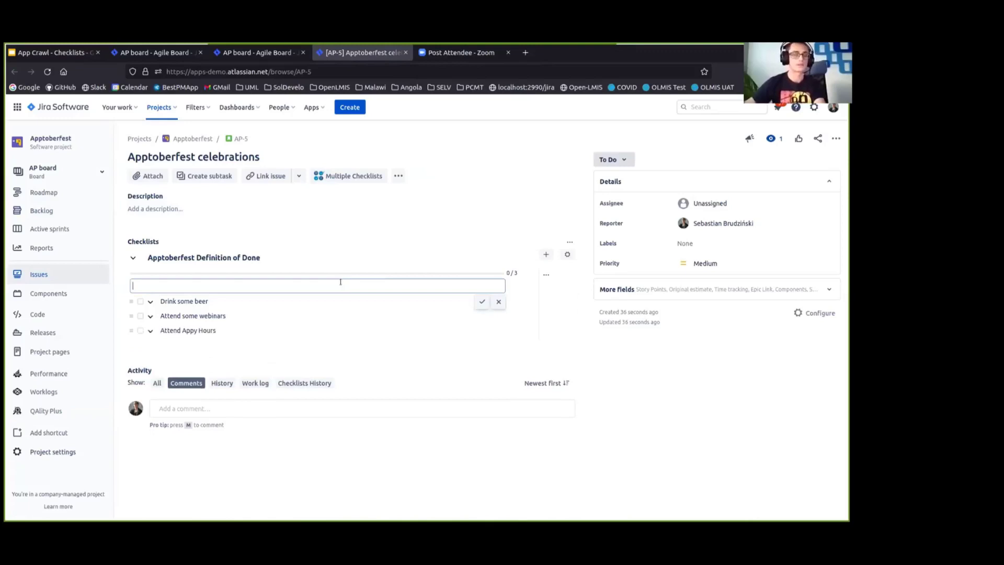
pyautogui.write('participate in')
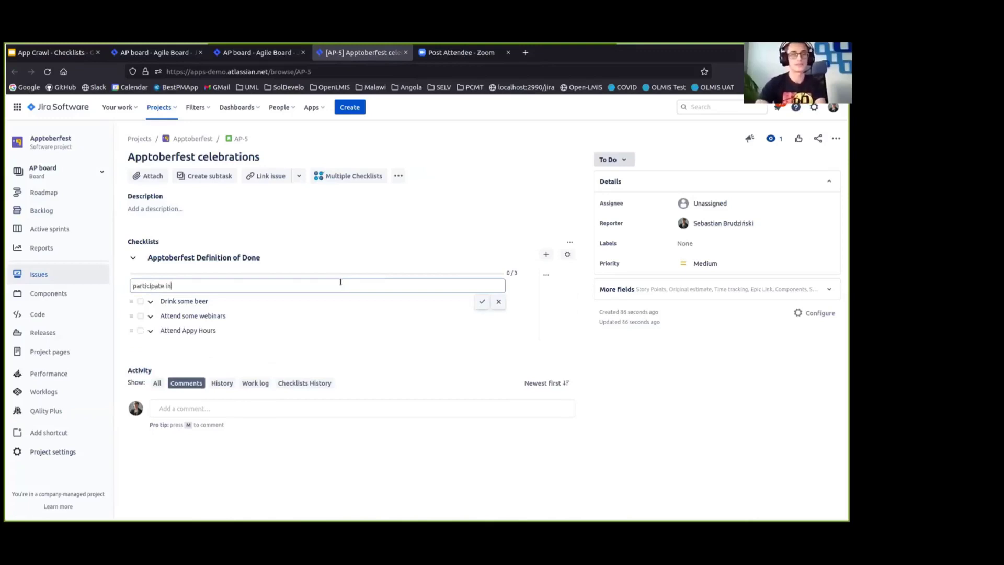
pyautogui.write(' demo com')
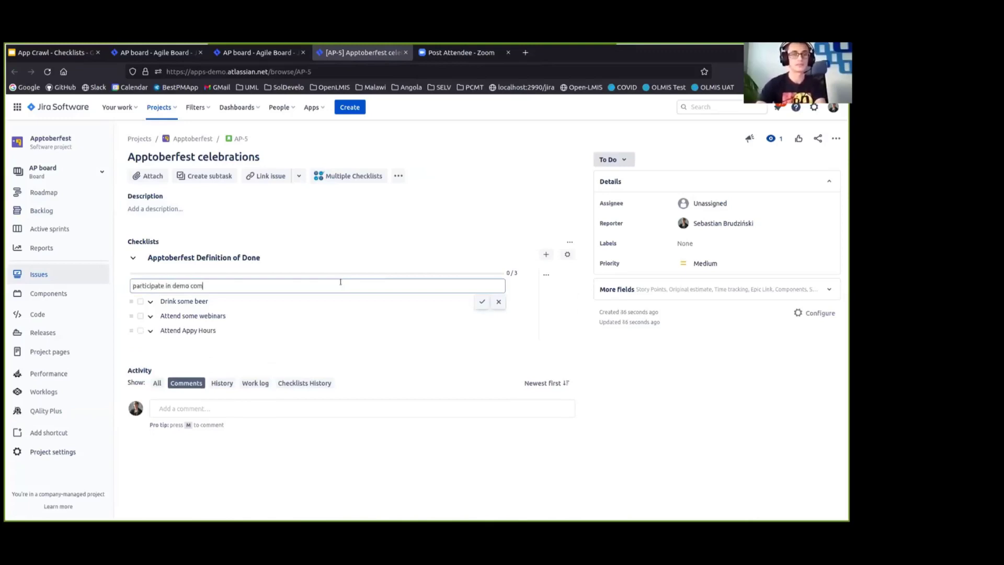
pyautogui.write('petition')
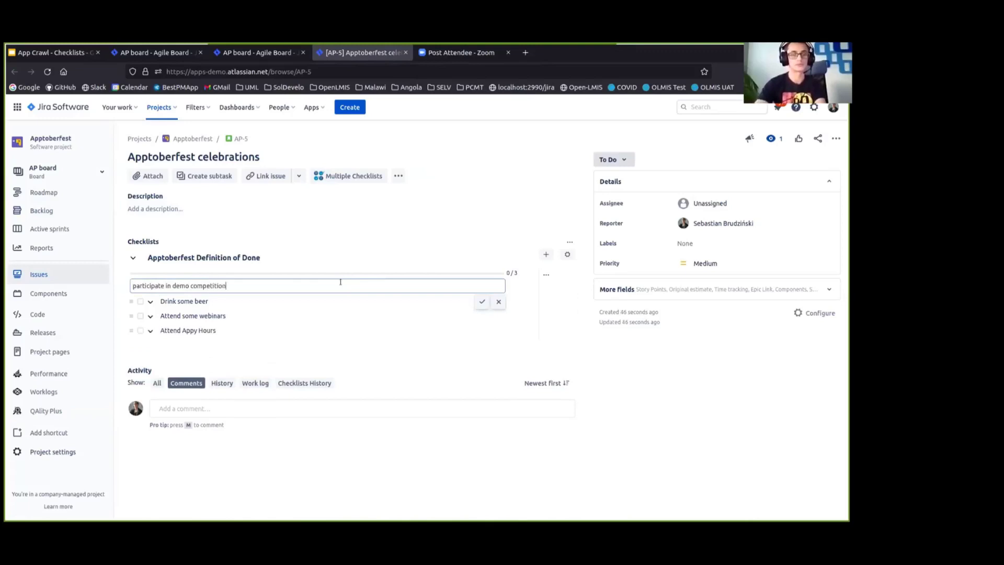
pyautogui.click(482, 302)
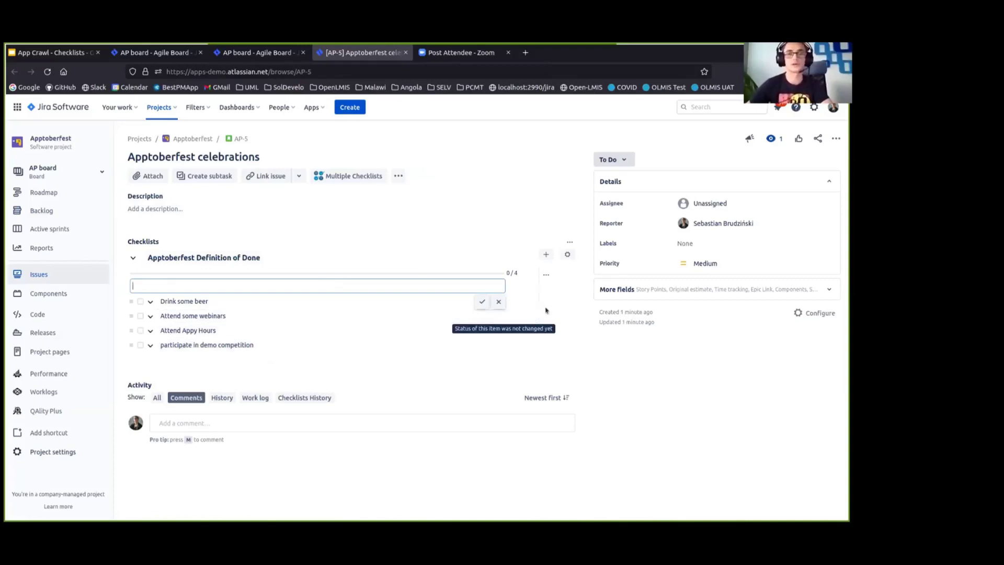
pyautogui.click(663, 364)
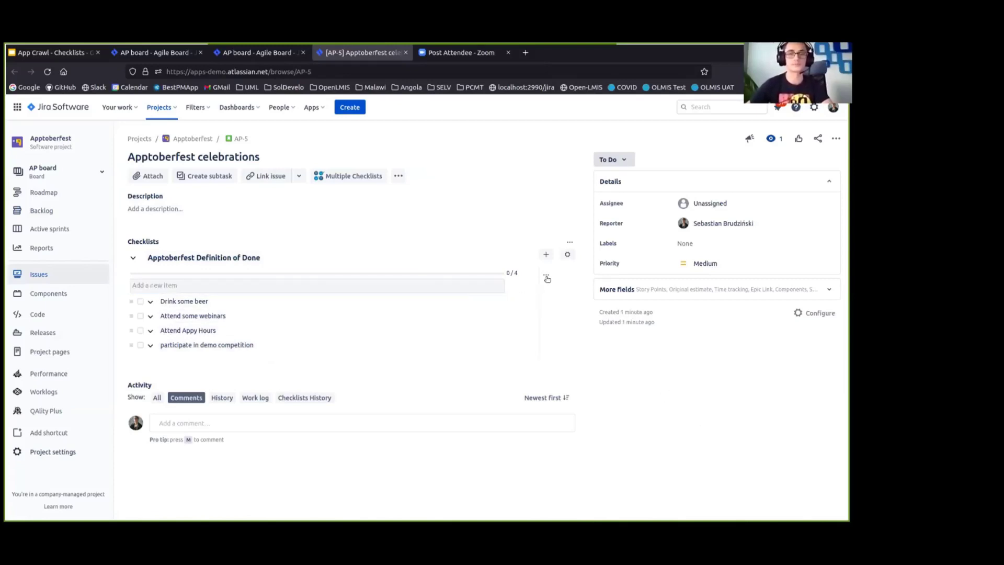
# - Save the checklist as a template named 'Apptoberfest Definition of Done'
pyautogui.click(546, 275)
pyautogui.click(481, 293)
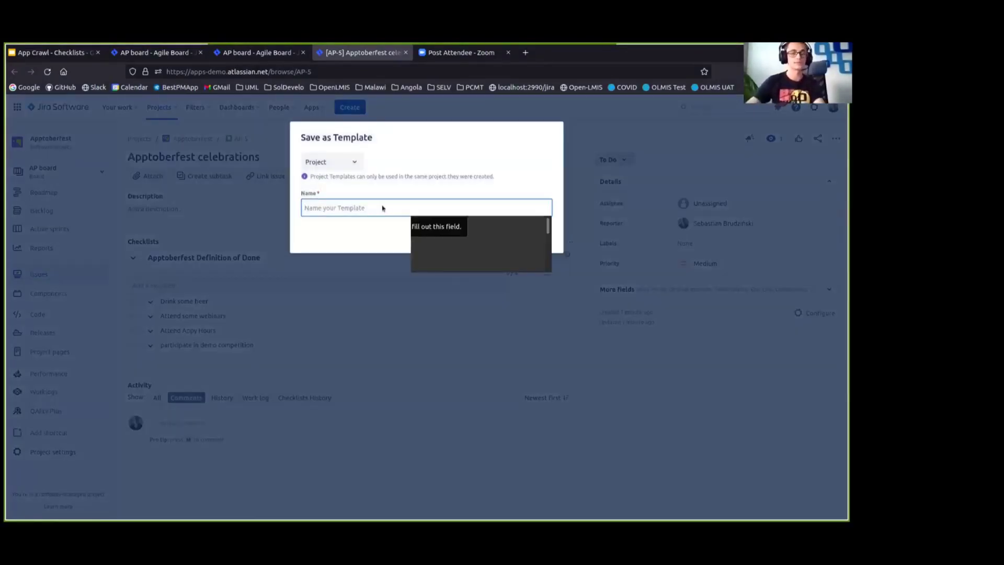
pyautogui.write('Approber')
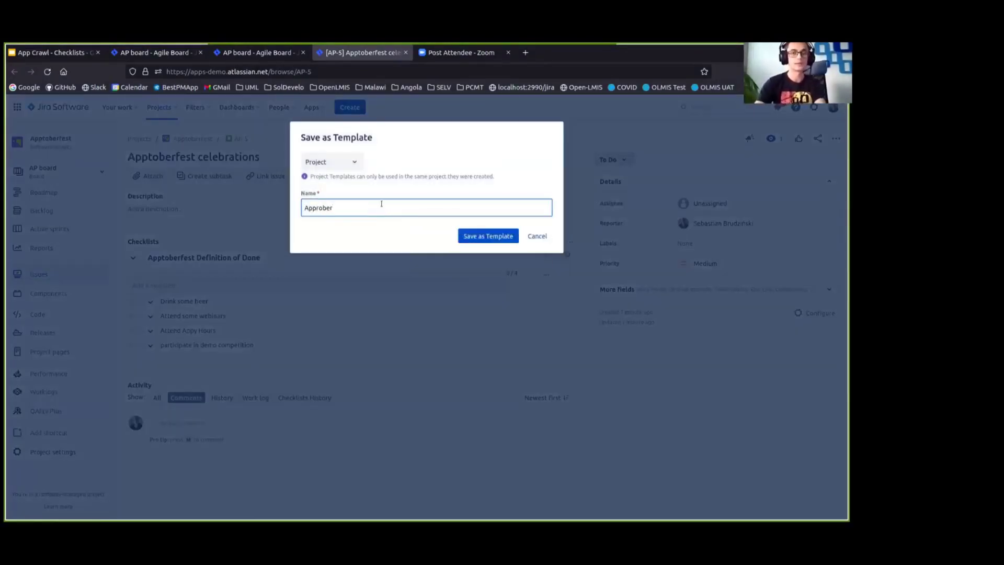
pyautogui.press('BackSpace')
pyautogui.press('BackSpace')
pyautogui.press('BackSpace')
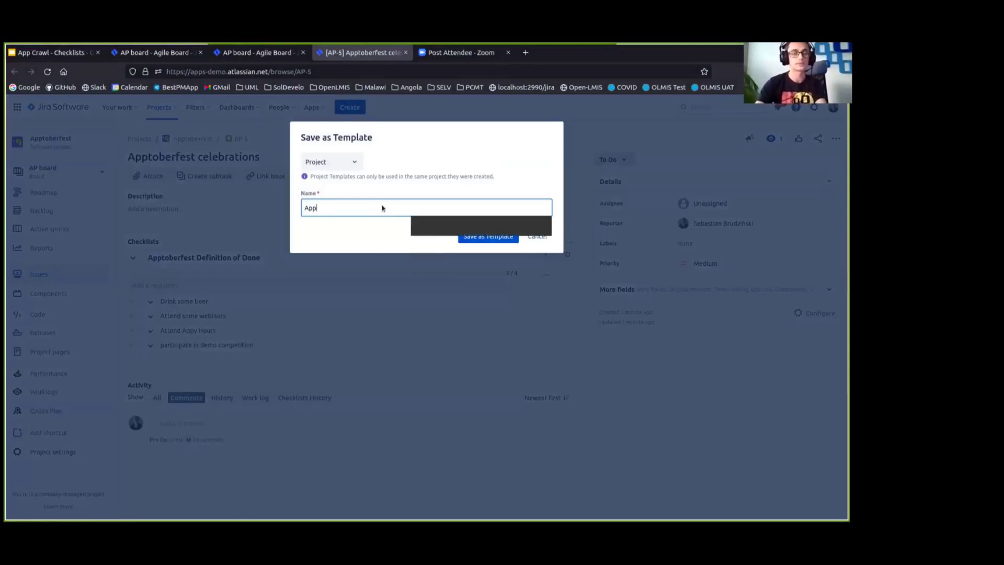
pyautogui.write('toberfes')
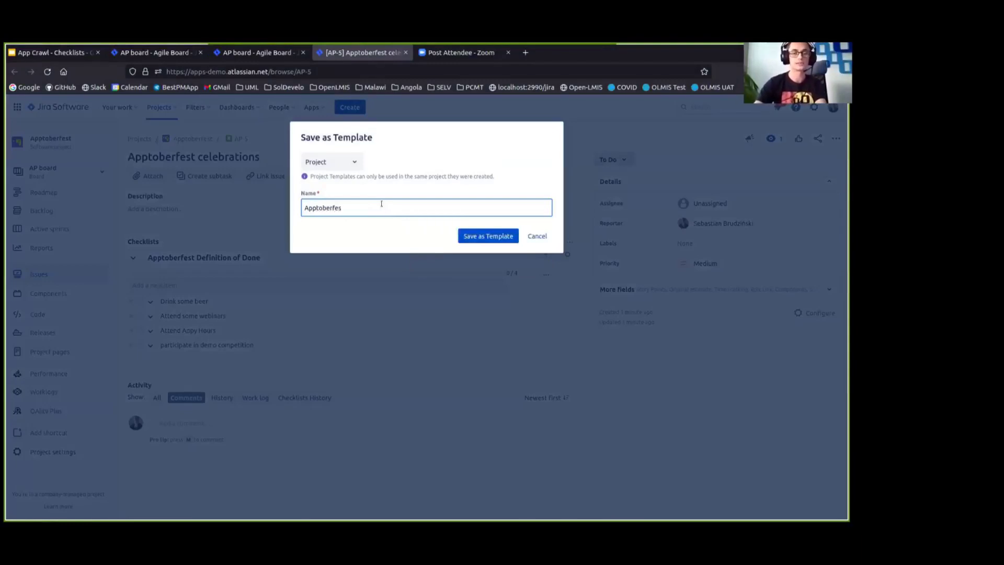
pyautogui.write('t Def')
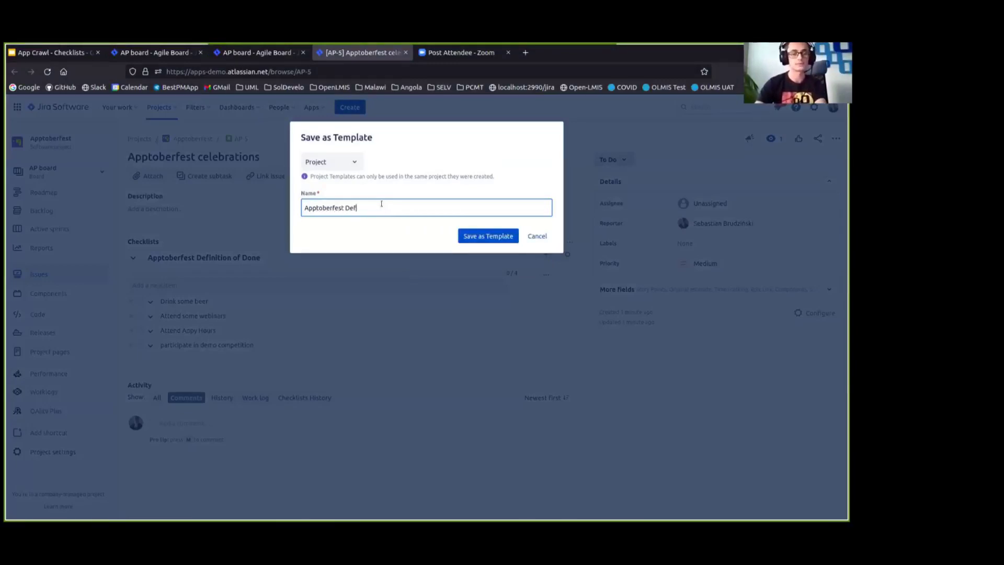
pyautogui.write('inition ')
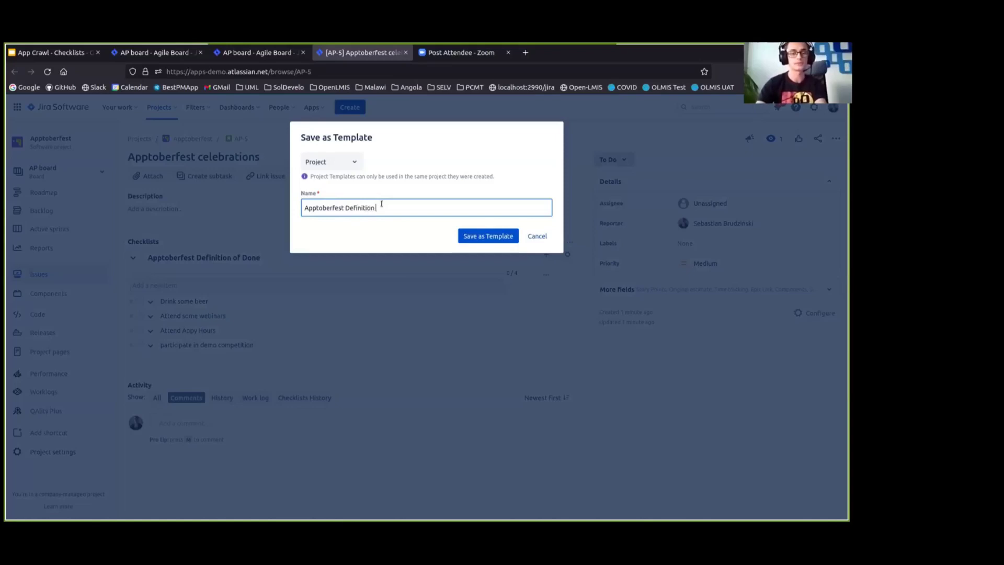
pyautogui.write('of Done')
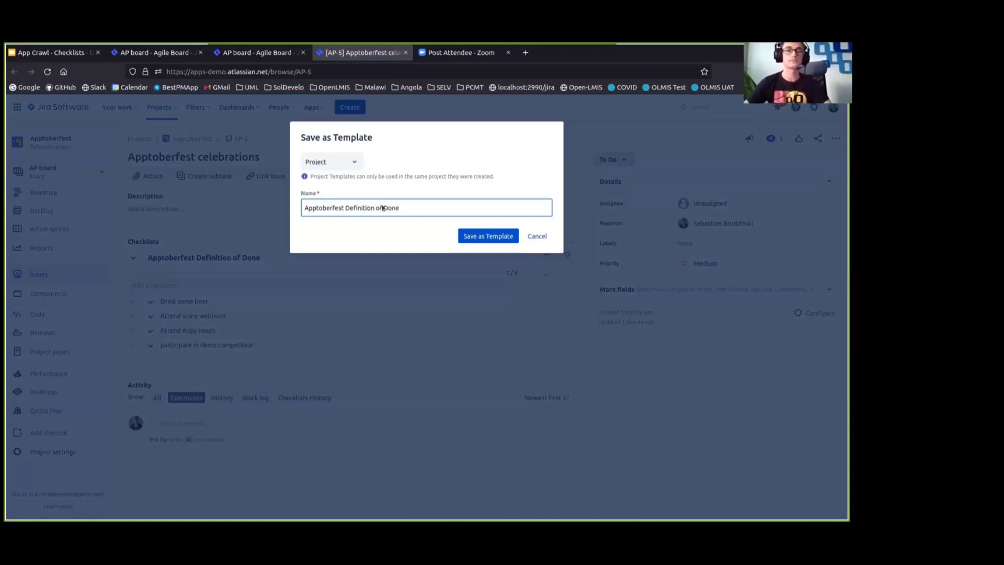
pyautogui.click(469, 235)
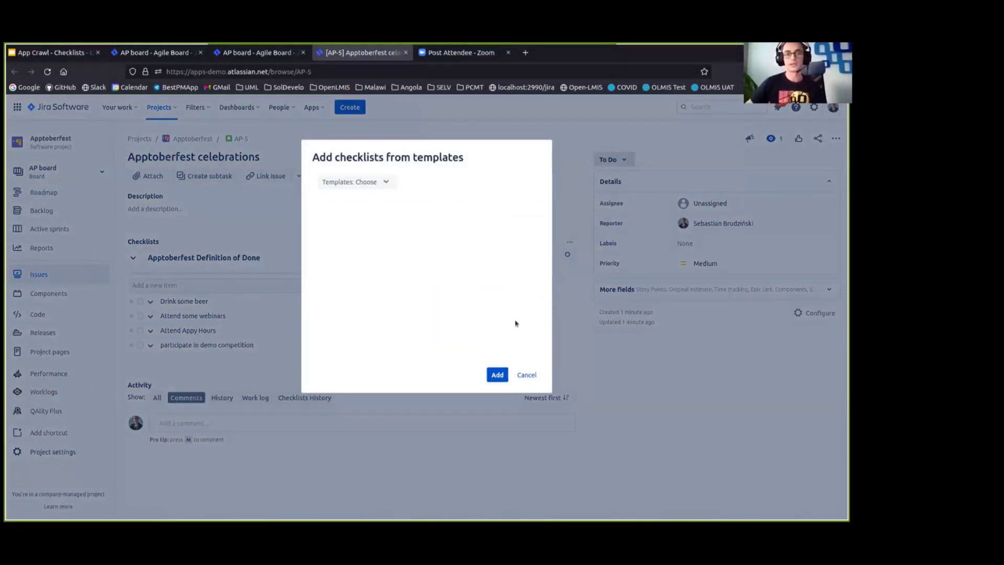
pyautogui.click(527, 374)
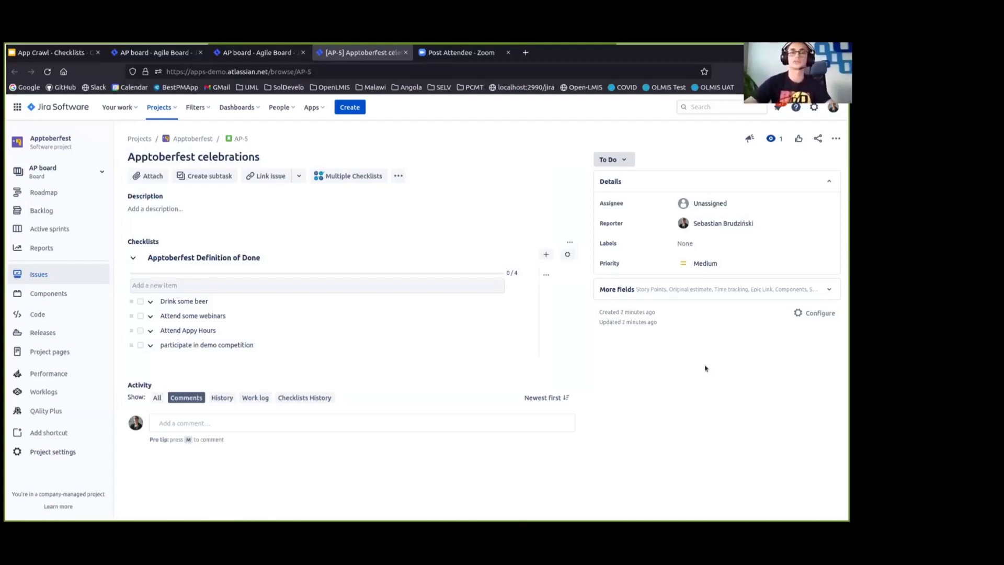
# - Open Manage templates and begin adding automation for the Apptoberfest Definition of Done template
pyautogui.click(568, 254)
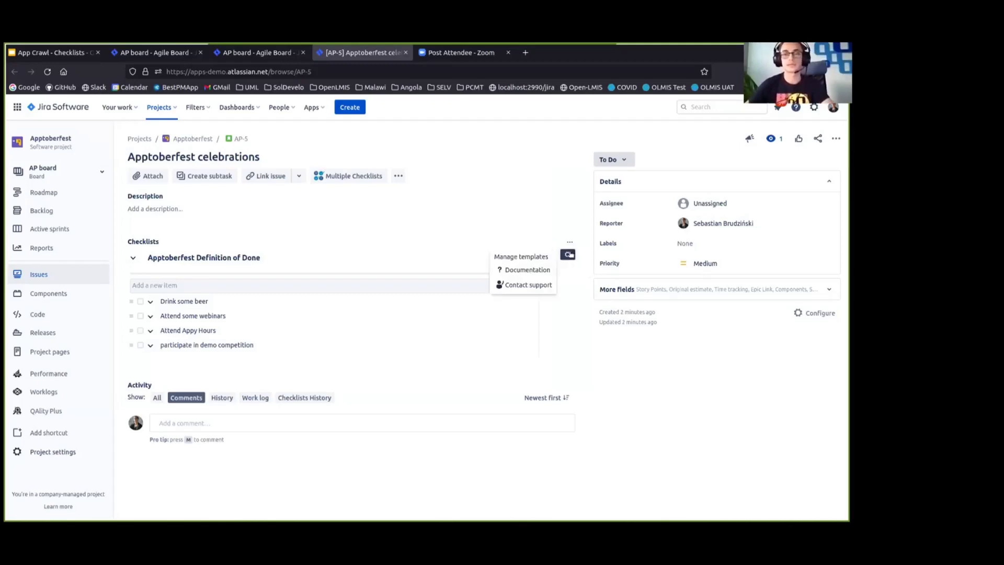
pyautogui.click(504, 258)
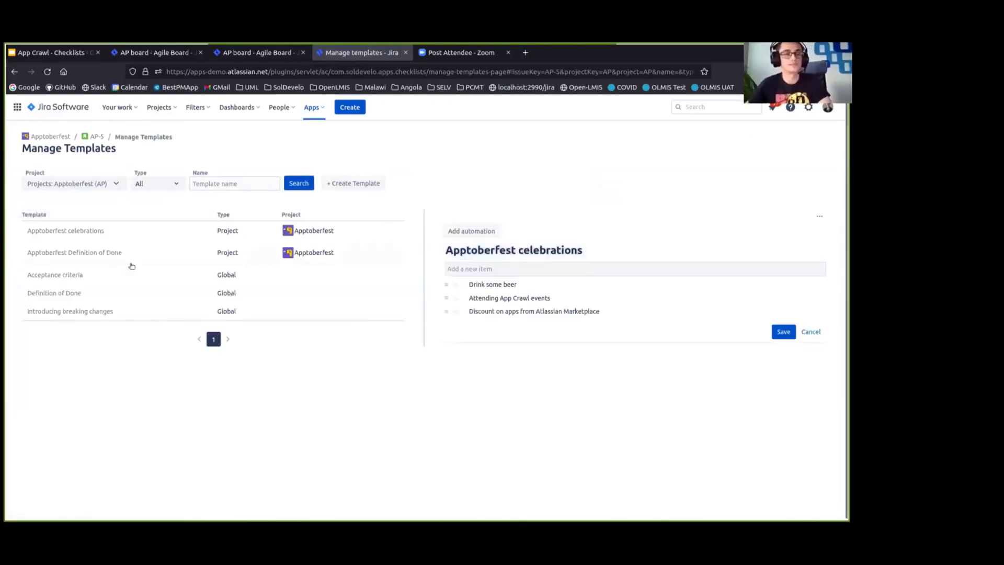
pyautogui.click(145, 252)
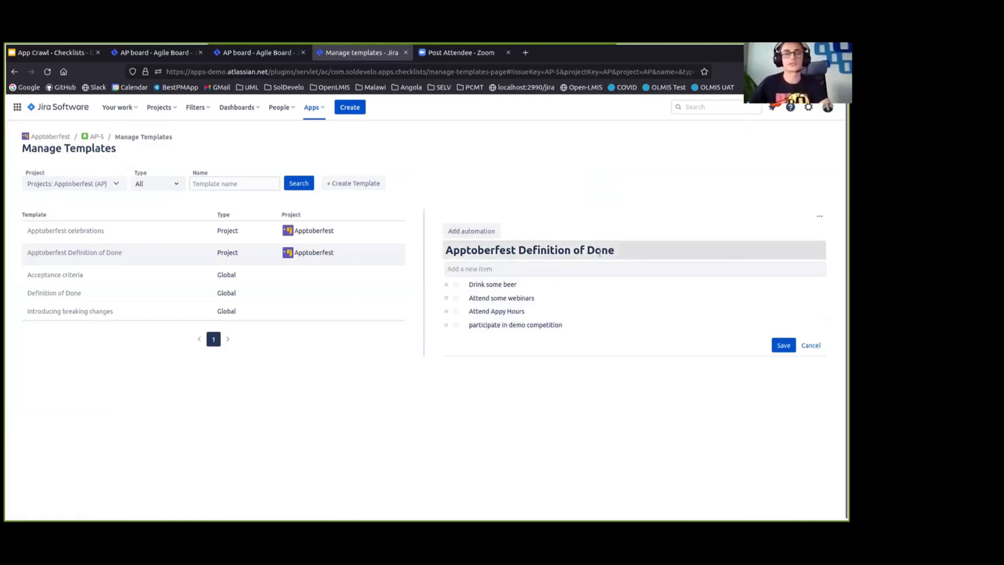
pyautogui.click(478, 232)
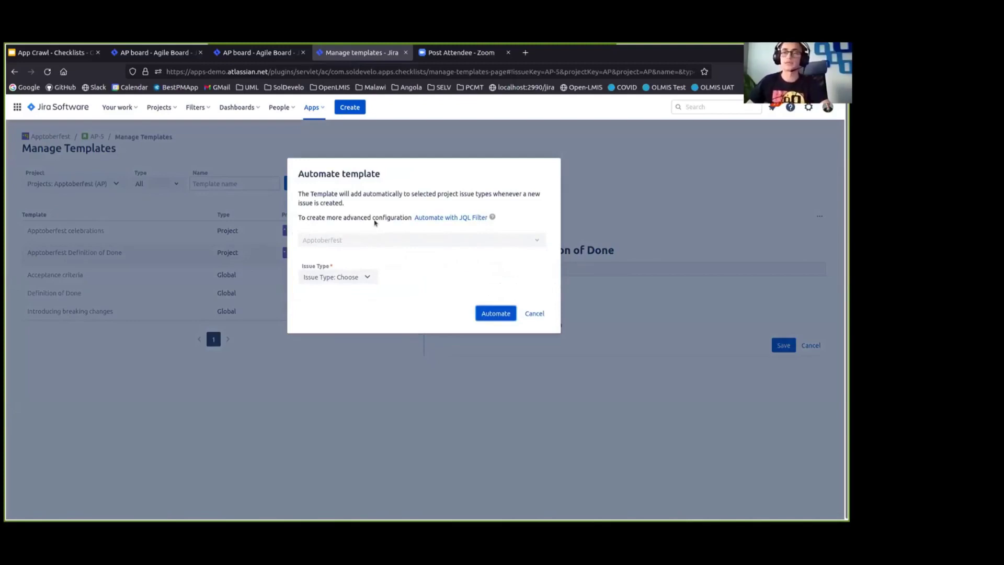
# - Automate the template for Task, Sub-task, Story, Bug and Epic issue types
pyautogui.click(331, 277)
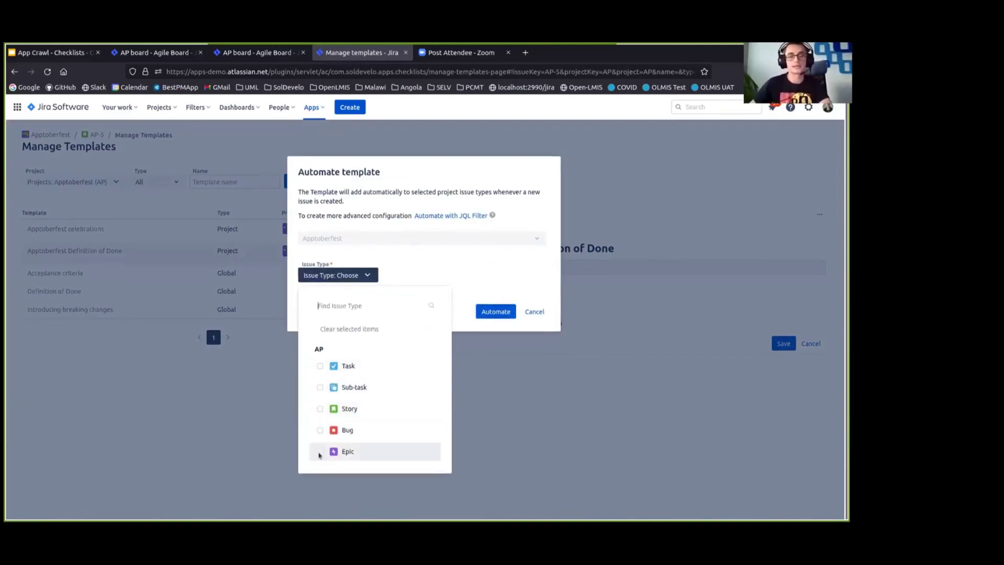
pyautogui.click(320, 366)
pyautogui.click(320, 403)
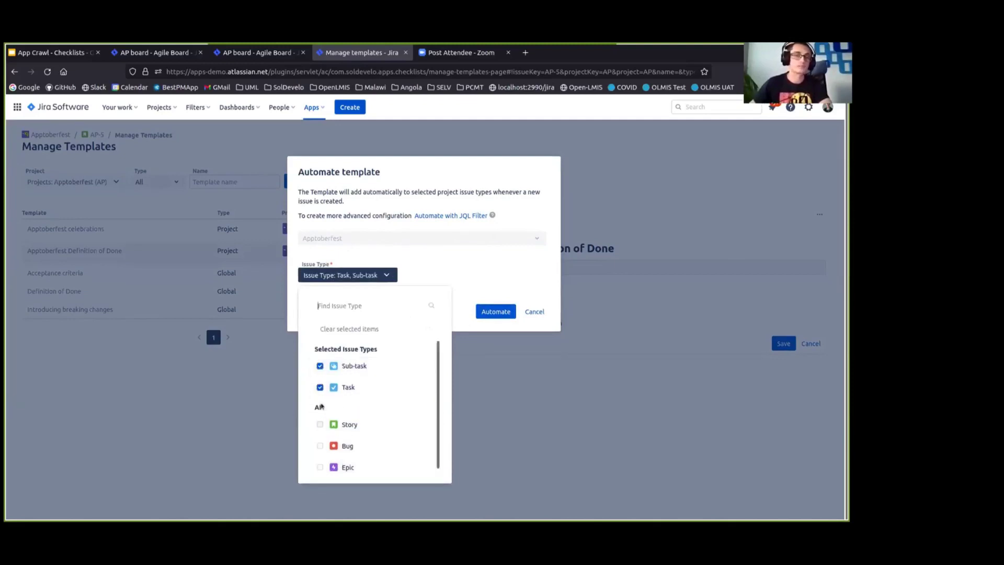
pyautogui.click(320, 424)
pyautogui.click(320, 445)
pyautogui.click(320, 465)
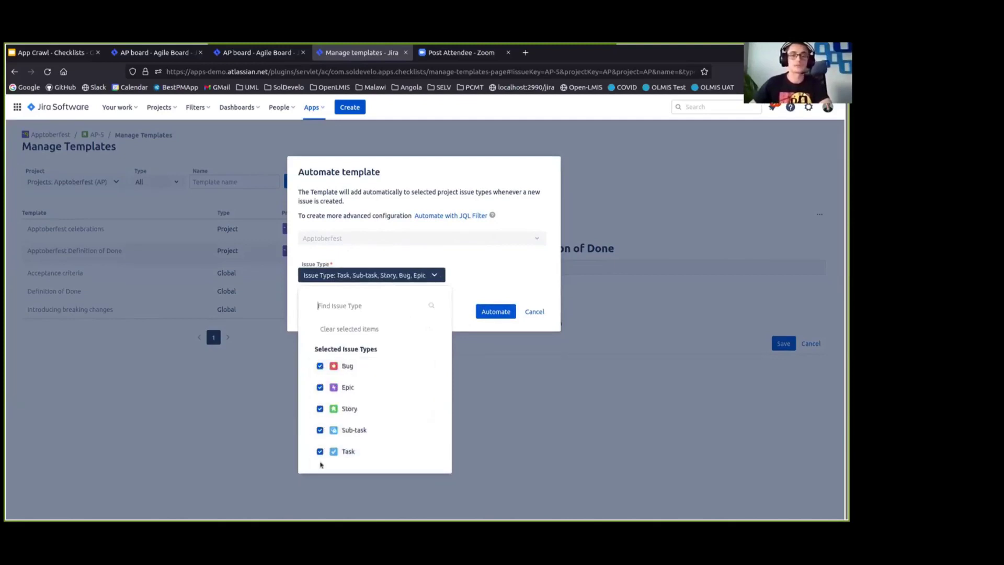
pyautogui.click(513, 269)
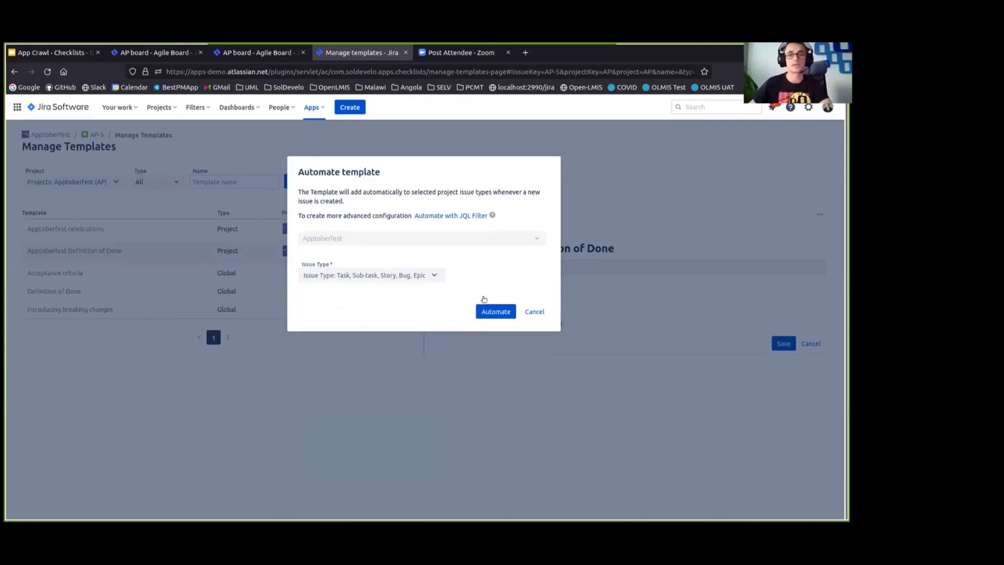
pyautogui.click(485, 311)
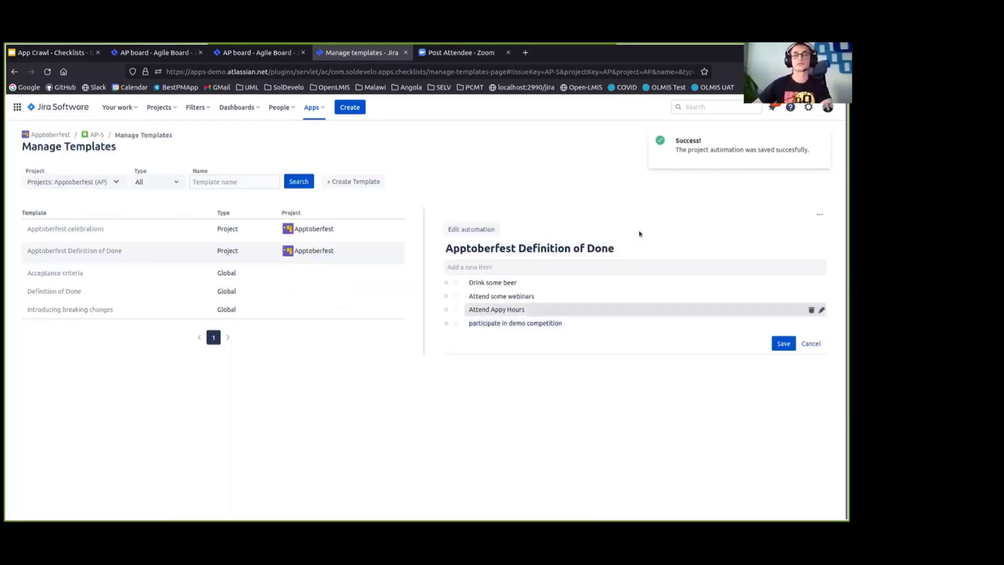
# - Create backlog story 'Apptoberfest celebrations try 2' (AP-6) and open it in a new tab
pyautogui.click(256, 53)
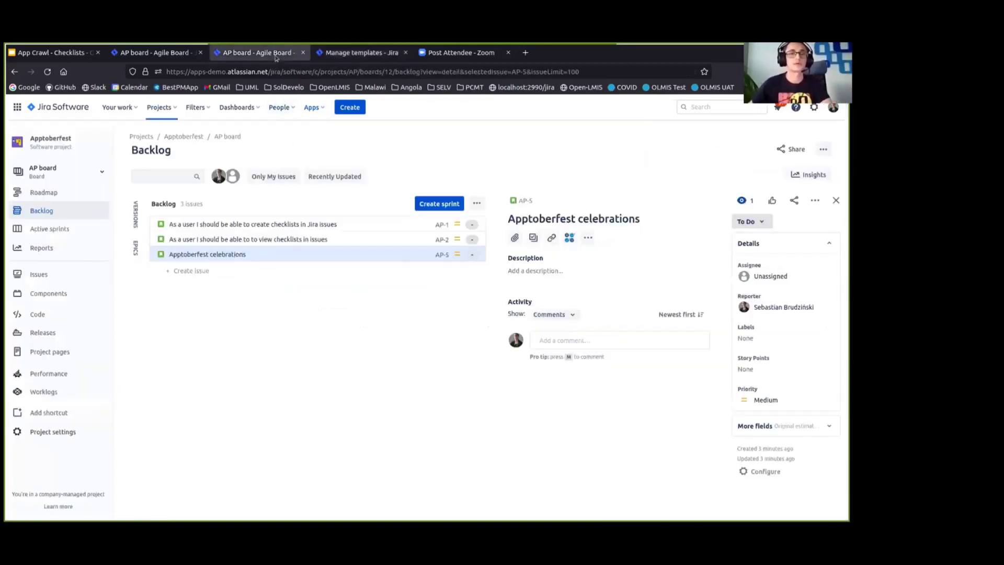
pyautogui.click(191, 271)
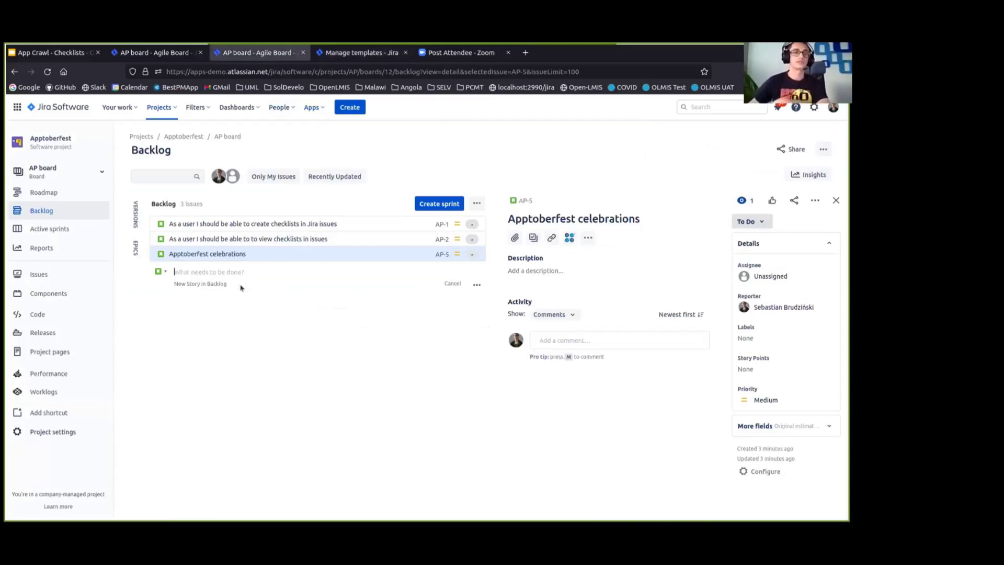
pyautogui.write('App')
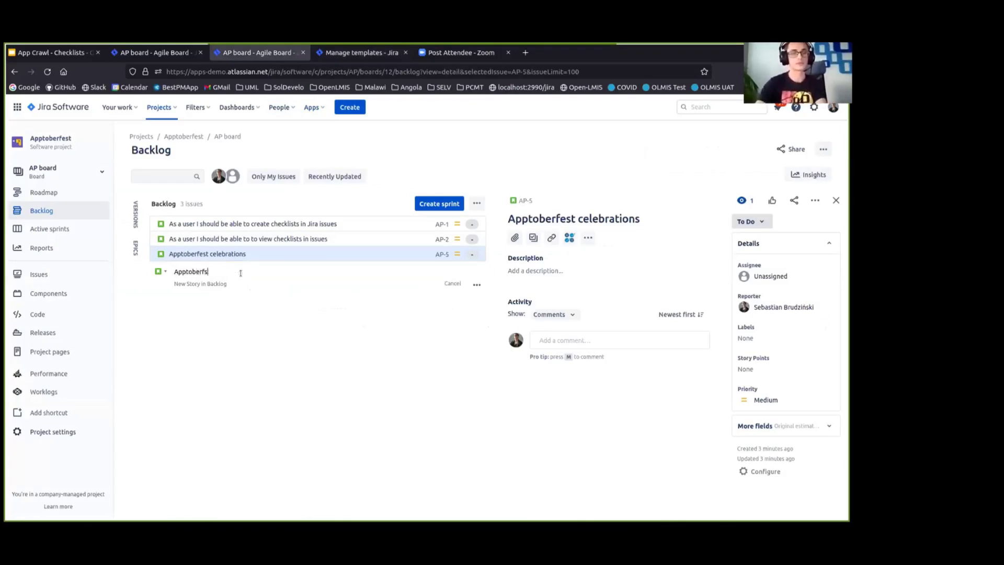
pyautogui.write('toberfest celebrations try 2')
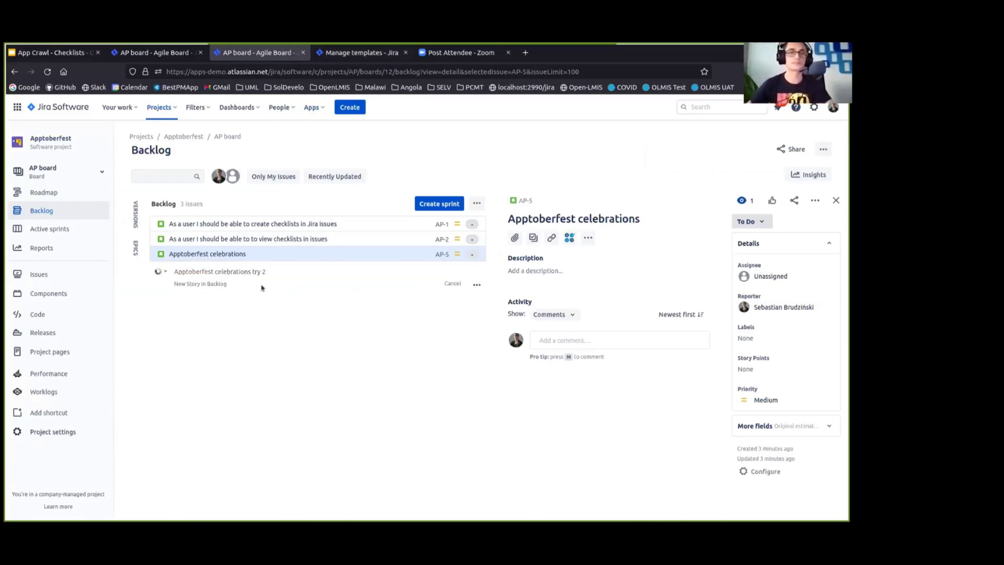
pyautogui.press('Return')
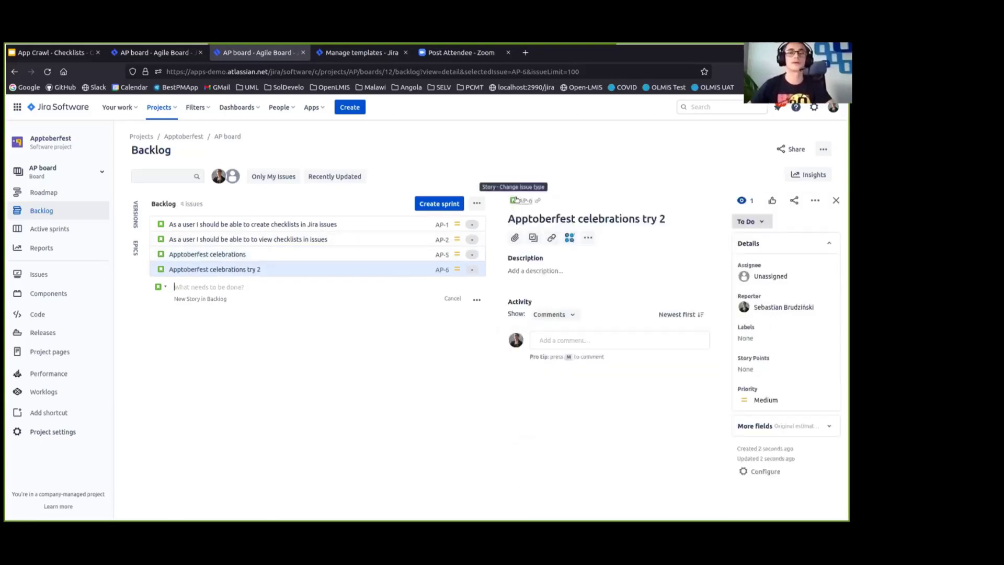
pyautogui.rightClick(520, 199)
pyautogui.click(541, 205)
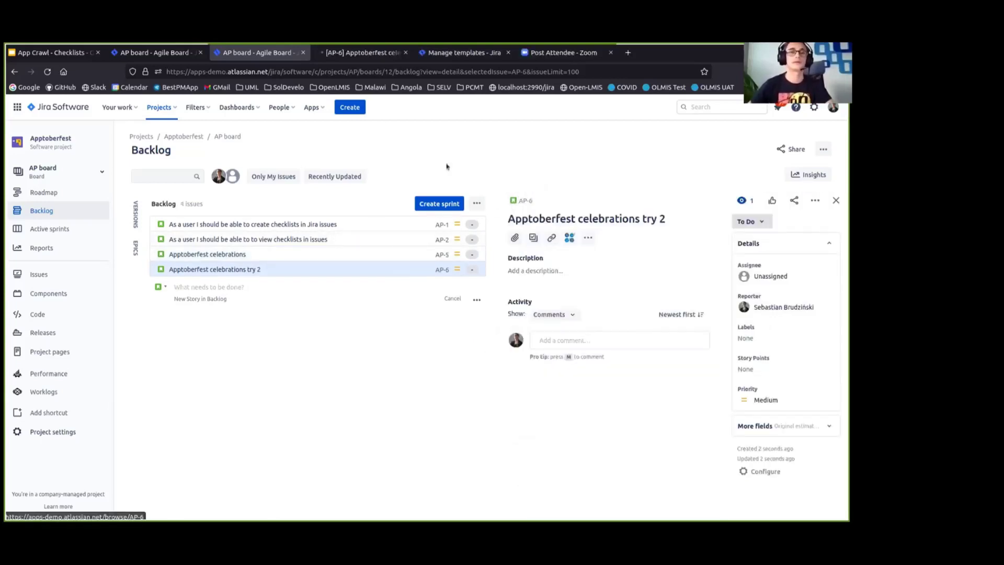
# - View AP-6 with its auto-added four-item Apptoberfest Definition of Done checklist
pyautogui.click(326, 54)
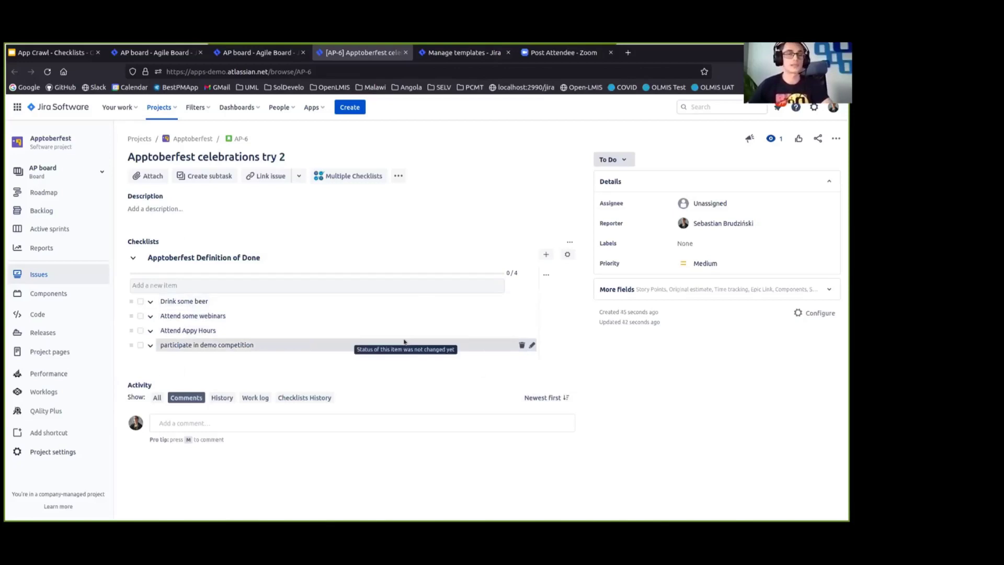
# - Edit the Software Simplified Workflow for Project AP from Project settings, shown as a diagram
pyautogui.click(34, 453)
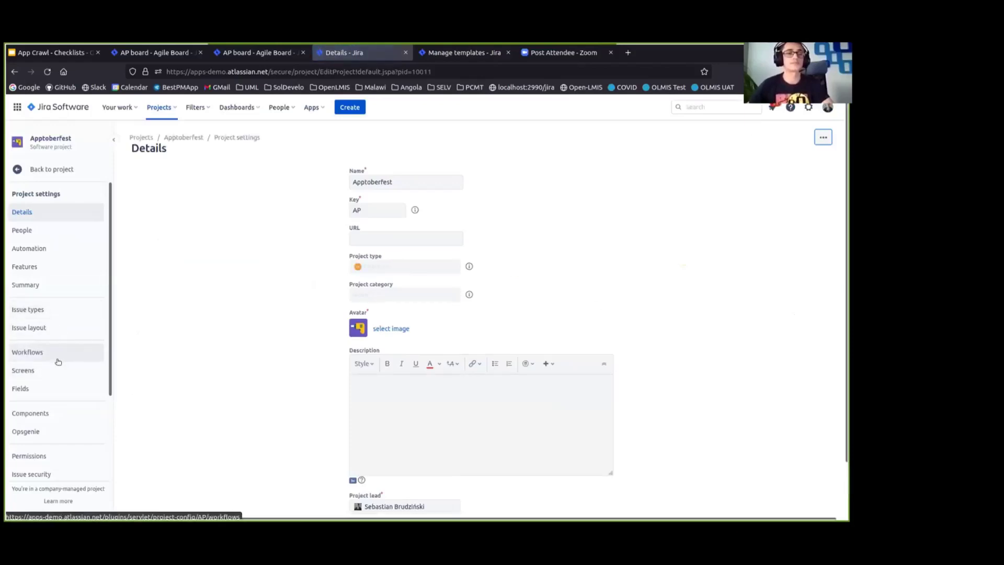
pyautogui.click(57, 351)
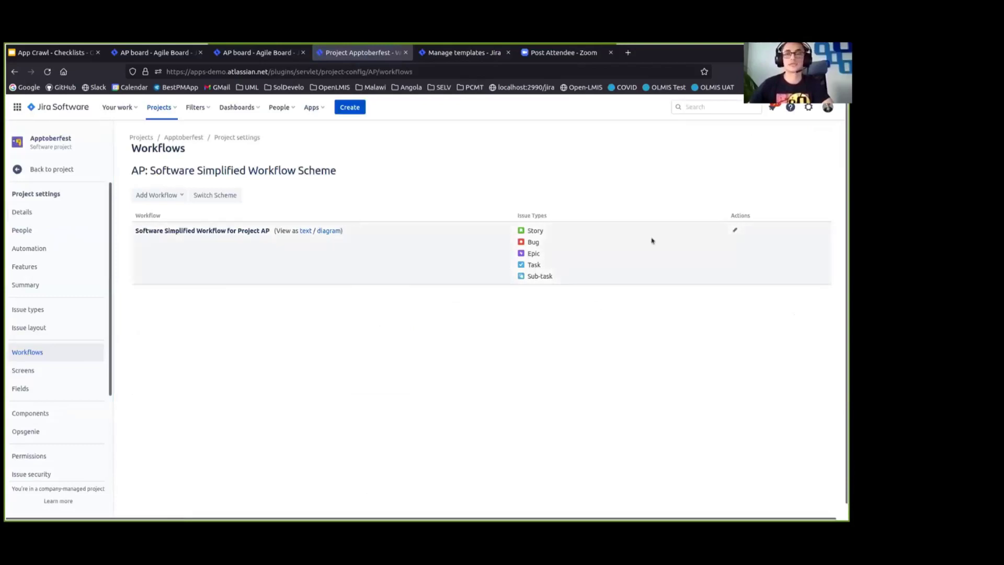
pyautogui.click(733, 231)
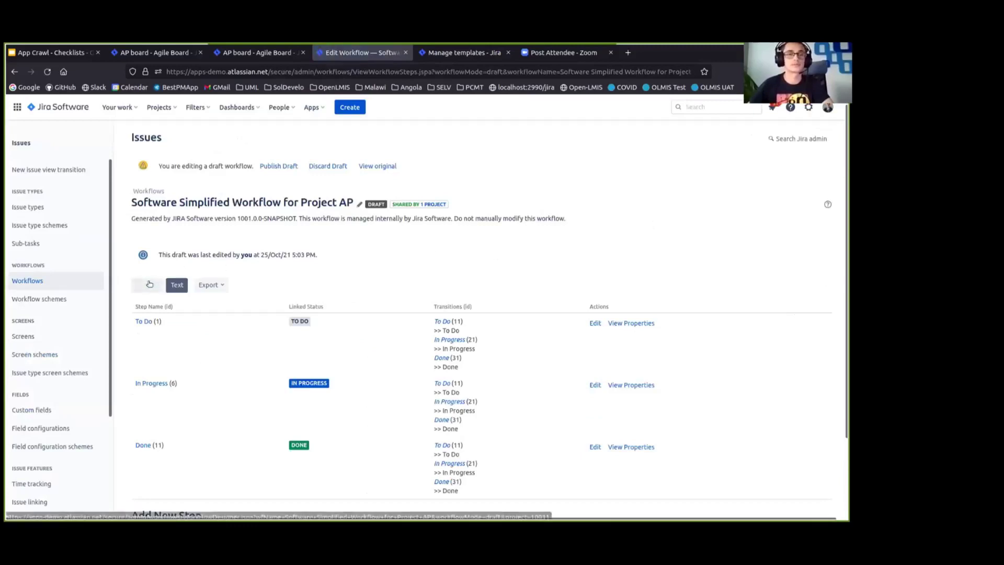
pyautogui.click(147, 284)
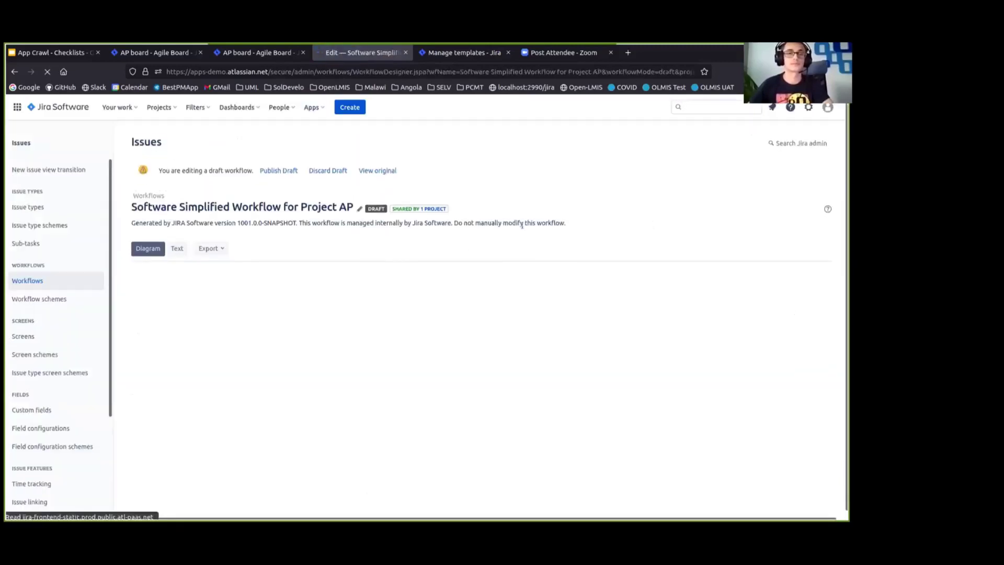
pyautogui.scroll(-1, 573, 253)
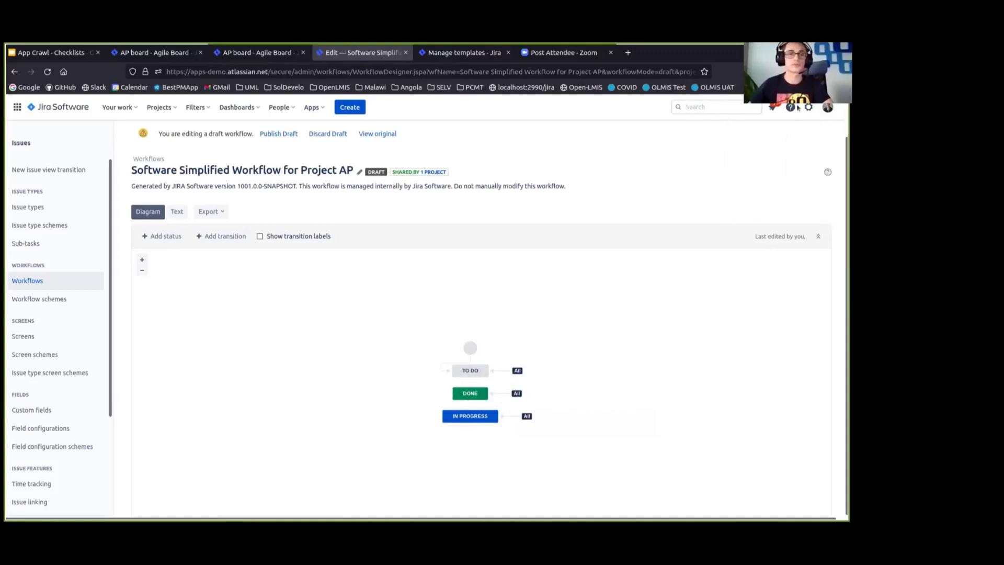
# - Add an 'All checklist items are checked' validator to the Done transition
pyautogui.click(498, 394)
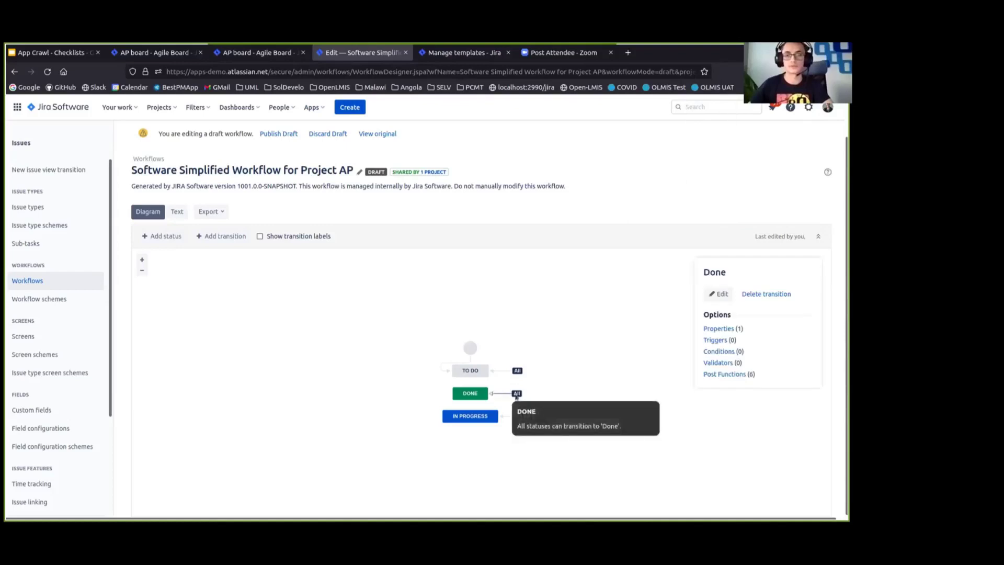
pyautogui.click(717, 364)
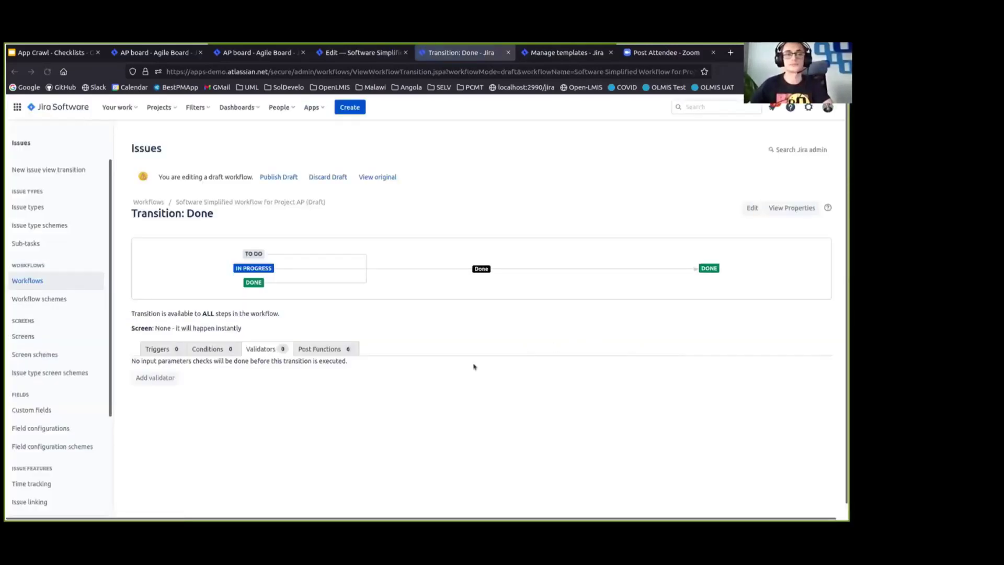
pyautogui.click(151, 379)
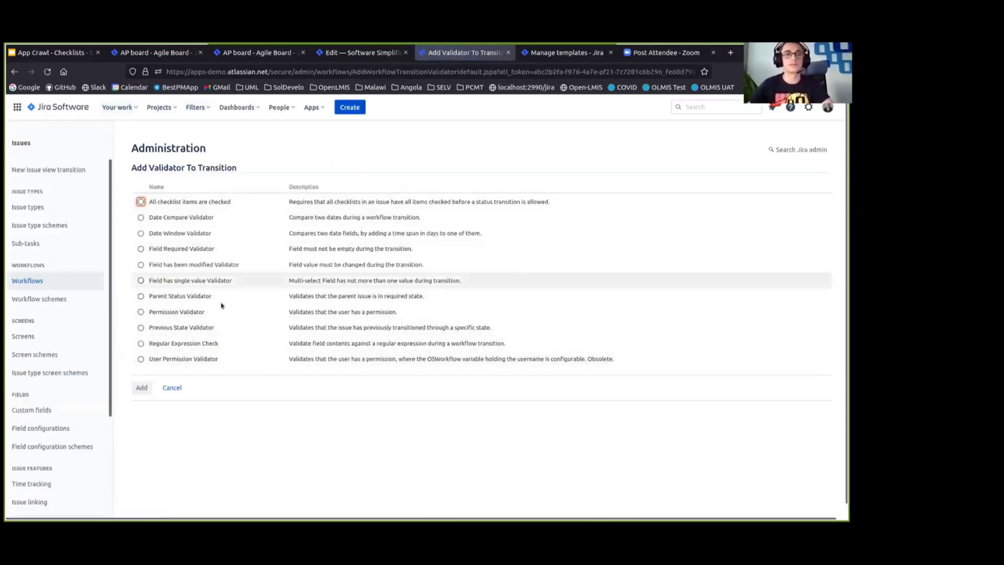
pyautogui.click(669, 488)
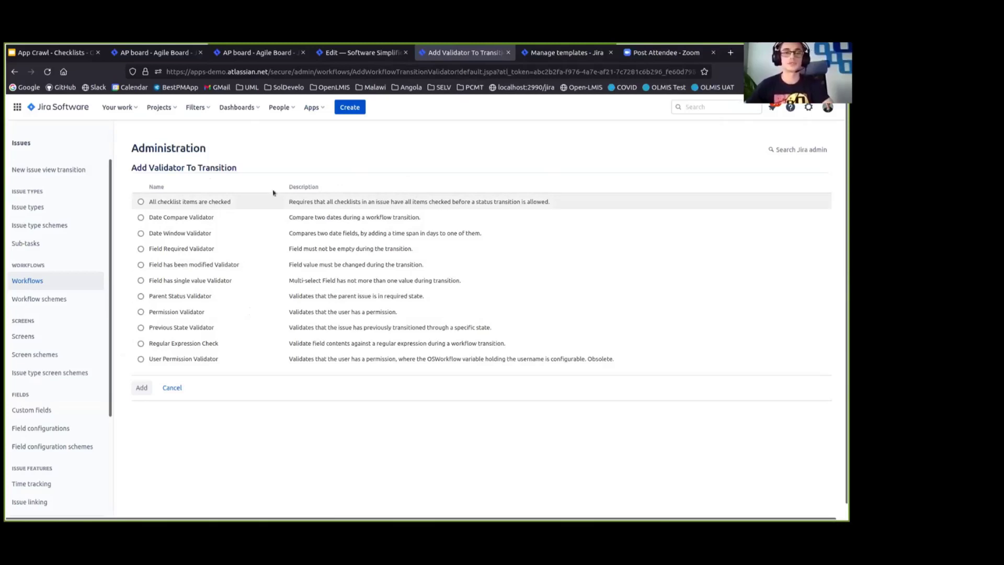
pyautogui.click(141, 202)
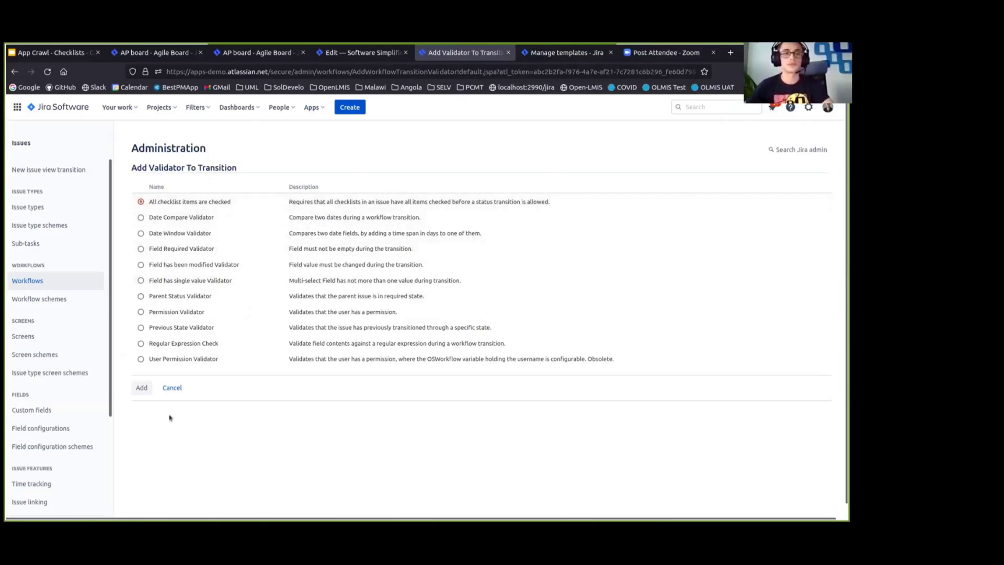
# - Add the 'All checklist items are checked' validator to the Done transition
pyautogui.click(141, 388)
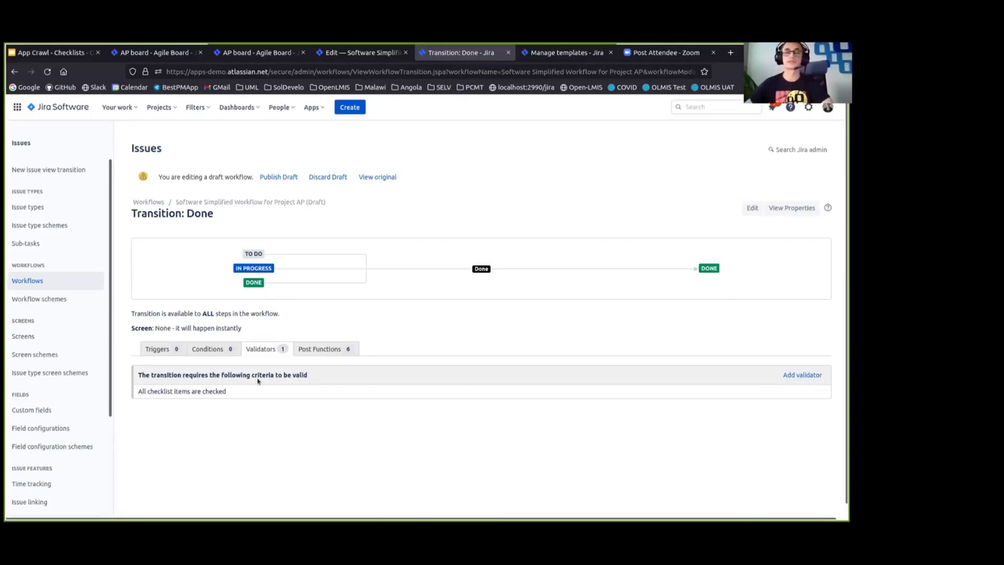
pyautogui.moveTo(240, 387)
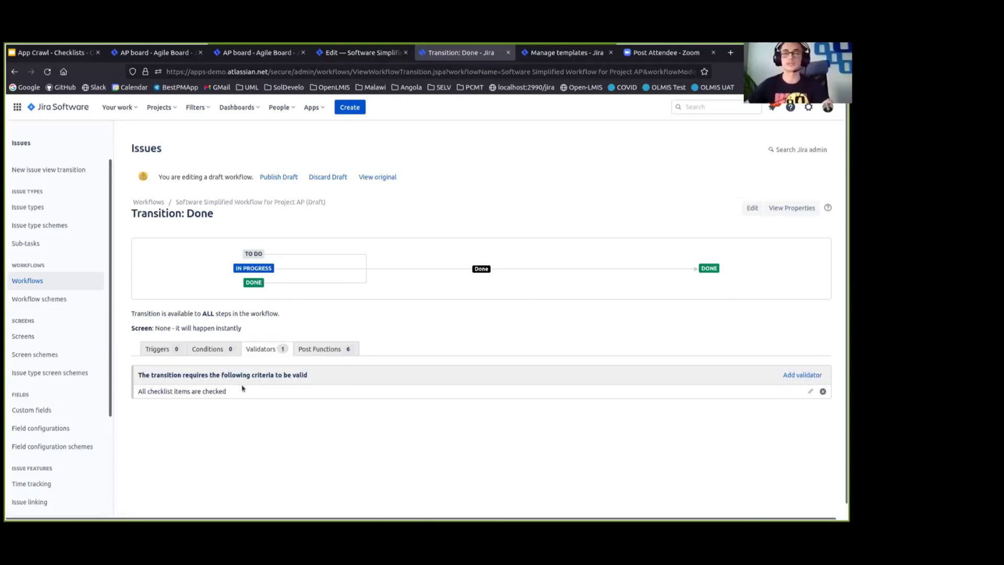
# - Publish the draft workflow without a backup and return to the AP board backlog
pyautogui.click(262, 178)
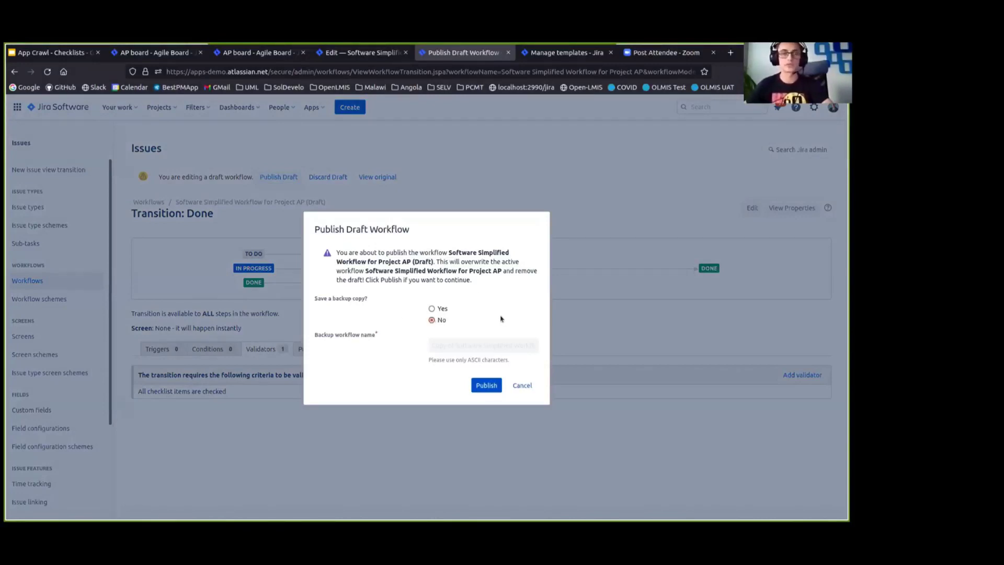
pyautogui.click(475, 387)
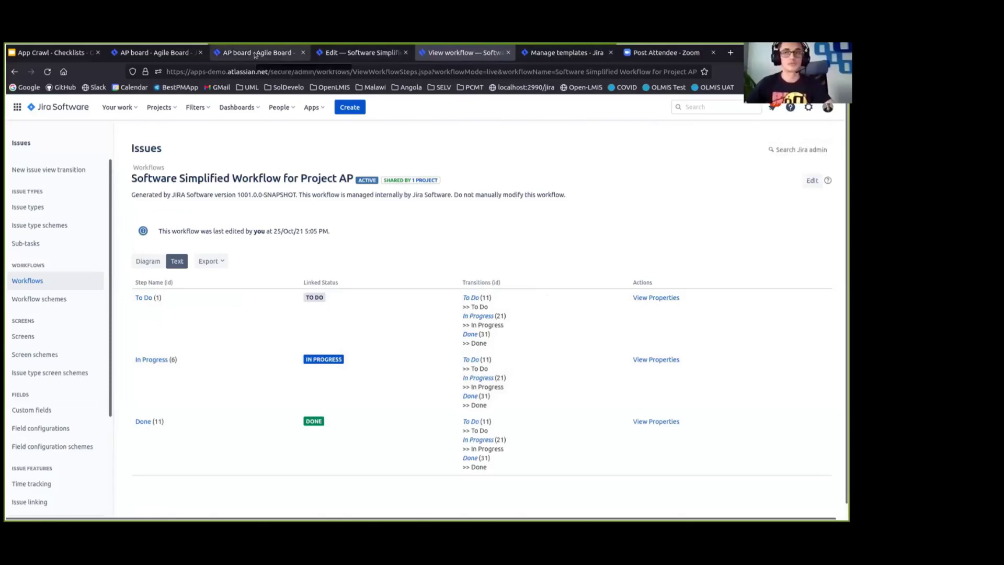
pyautogui.click(255, 54)
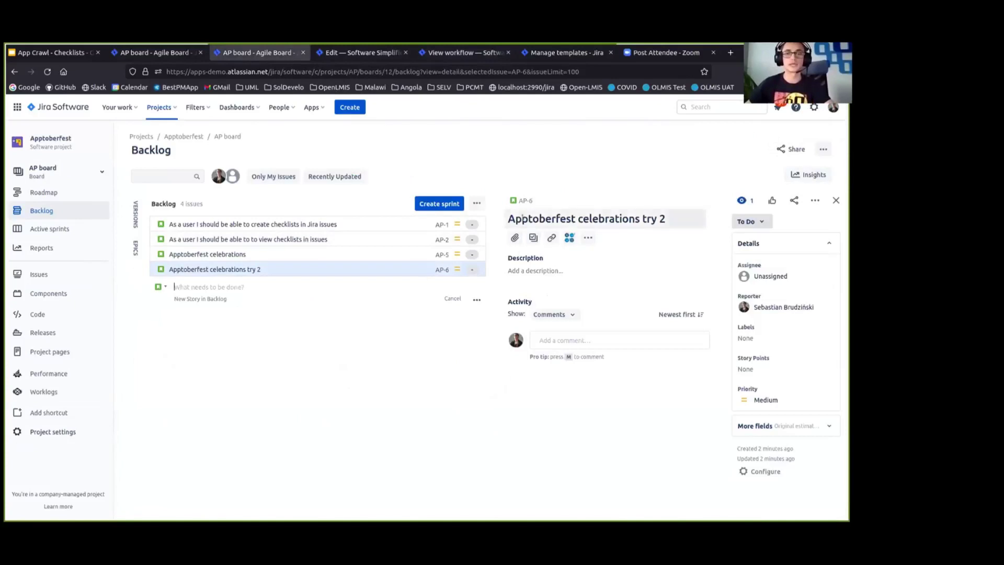
# - On AP-6, tick 'Drink some beer' and confirm moving it to Done fails with 'Transition failed'
pyautogui.click(524, 201)
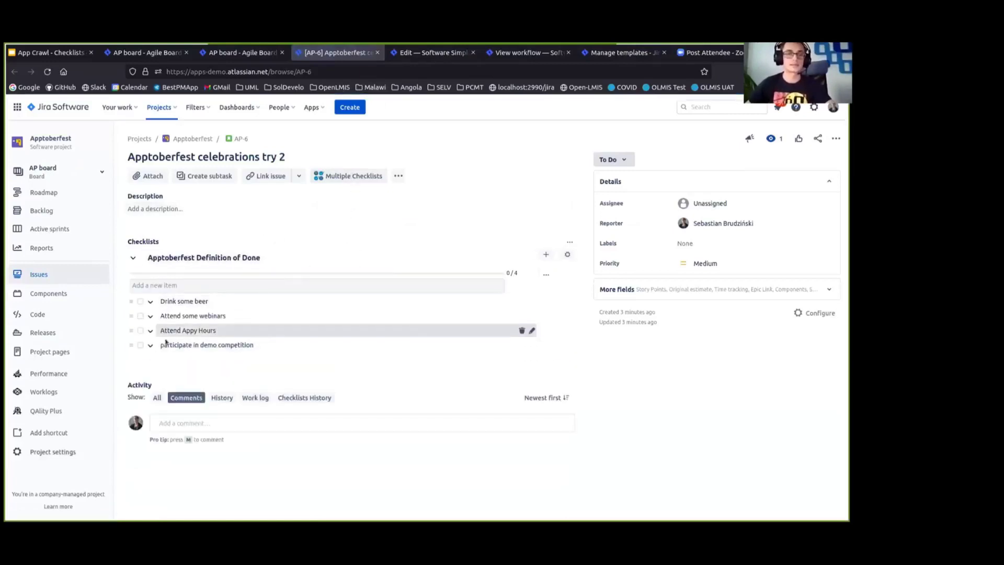
pyautogui.click(139, 301)
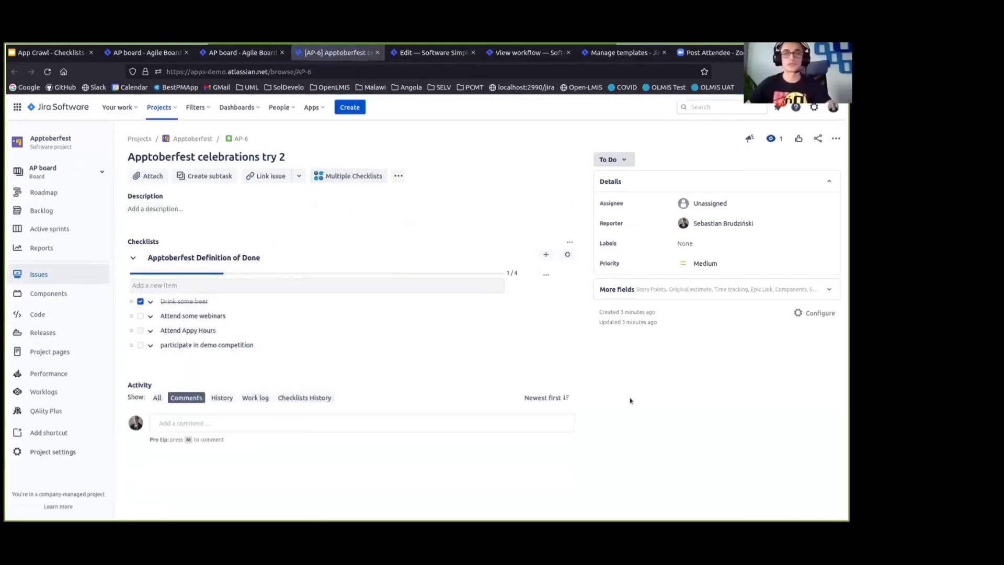
pyautogui.click(622, 160)
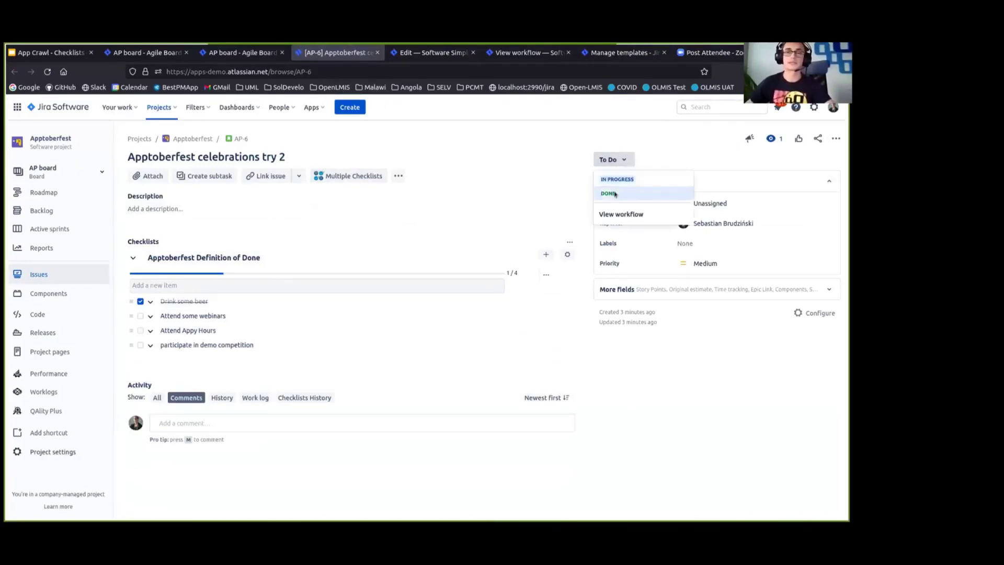
pyautogui.click(614, 190)
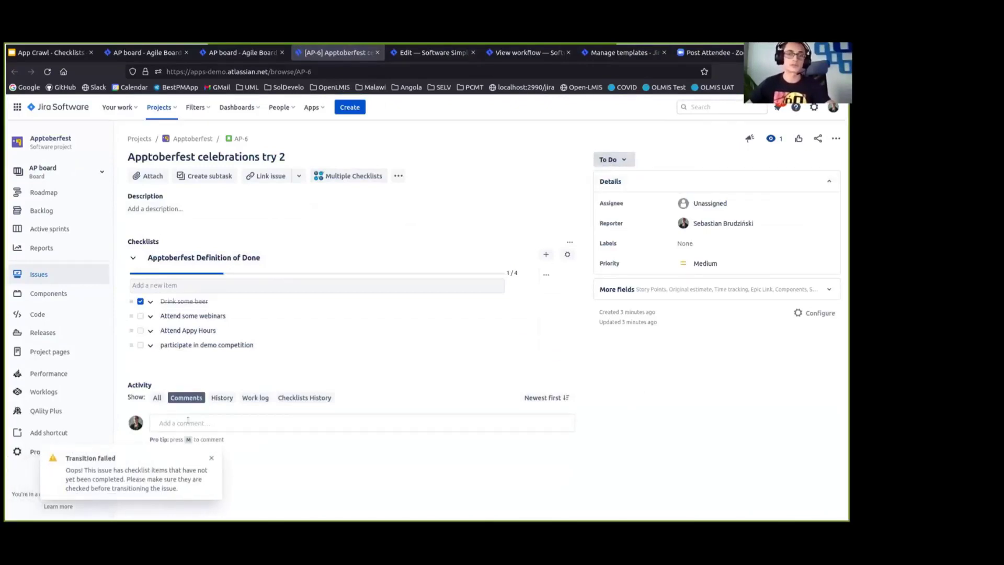
pyautogui.moveTo(70, 463); pyautogui.dragTo(124, 469)
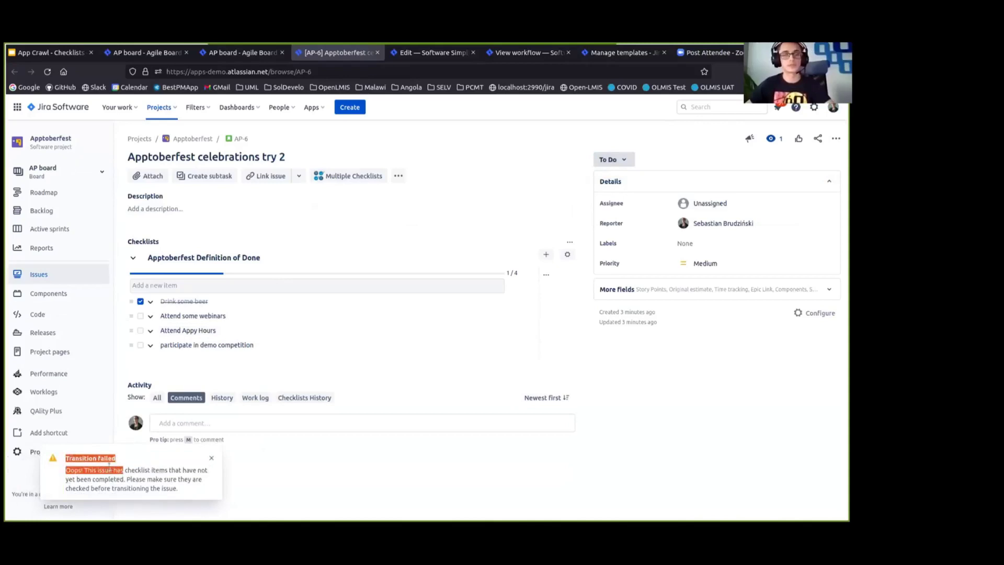
pyautogui.click(134, 473)
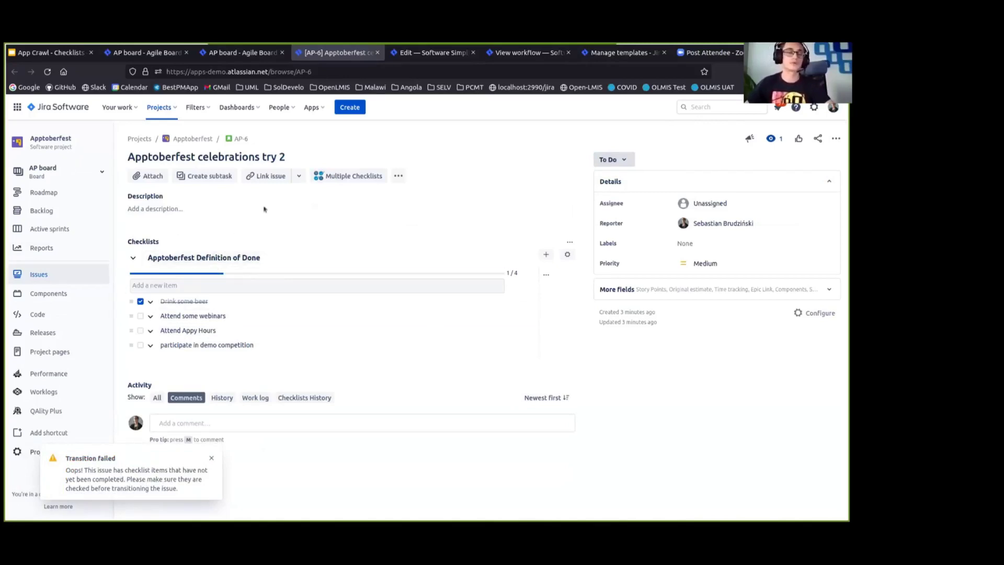
# - Tick 'Attend some webinars', 'Attend Appy Hours' and 'participate in demo competition', then move AP-6 to Done
pyautogui.click(140, 316)
pyautogui.click(140, 330)
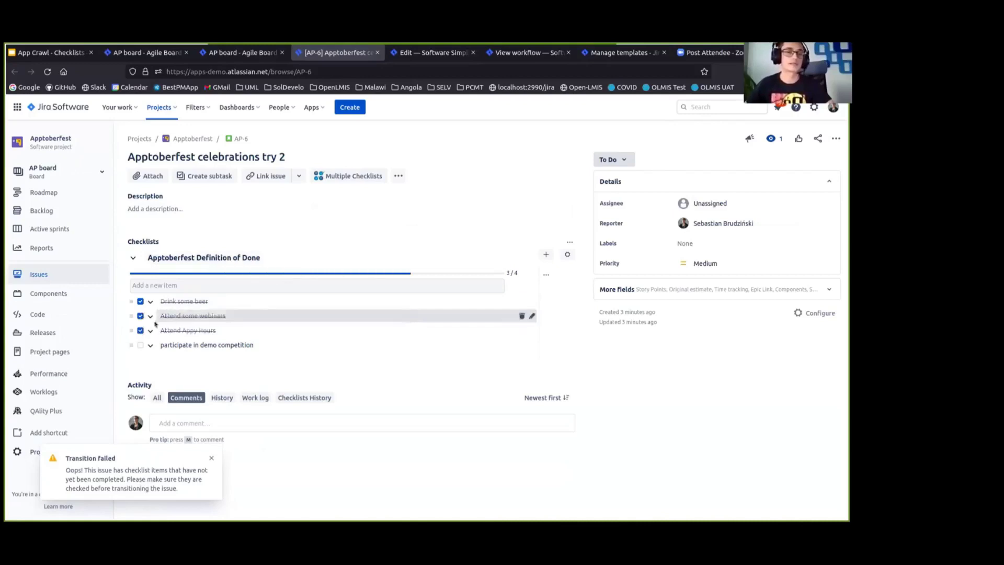
pyautogui.click(140, 345)
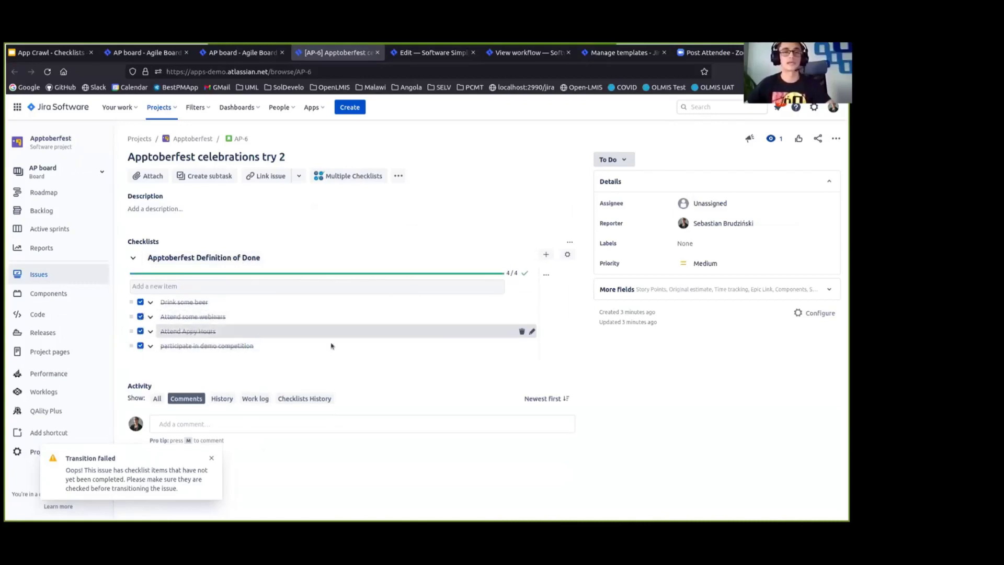
pyautogui.moveTo(261, 337)
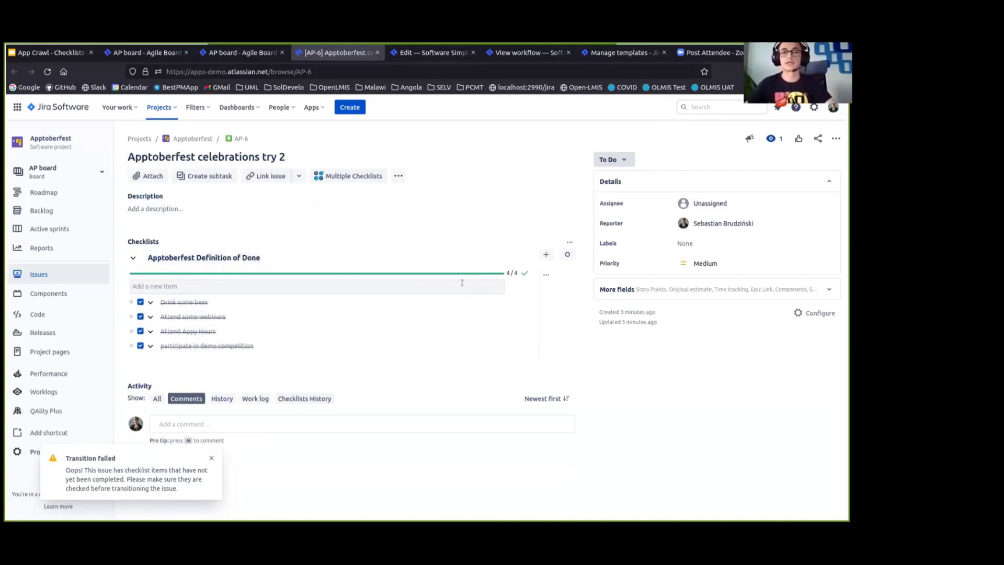
pyautogui.click(624, 160)
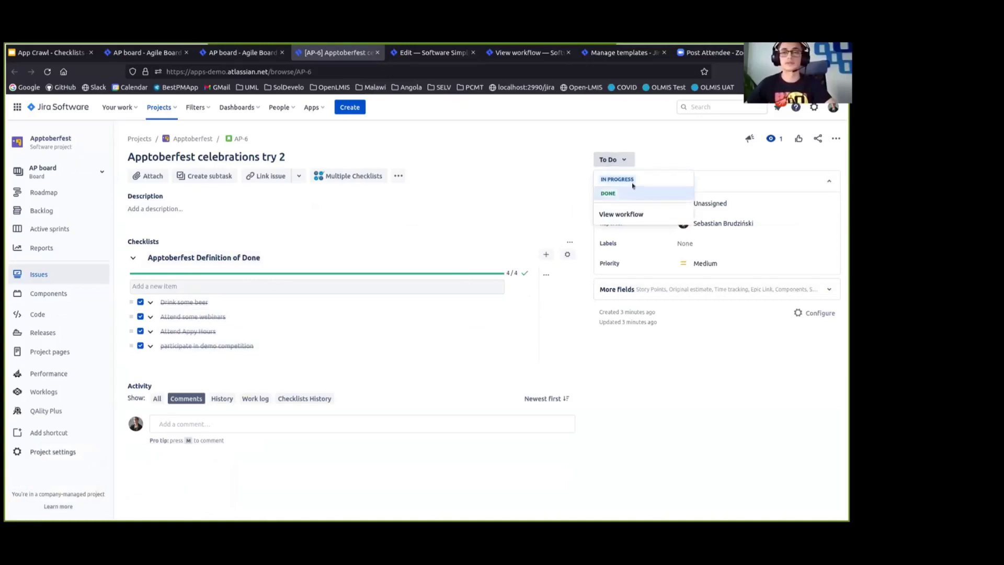
pyautogui.click(617, 193)
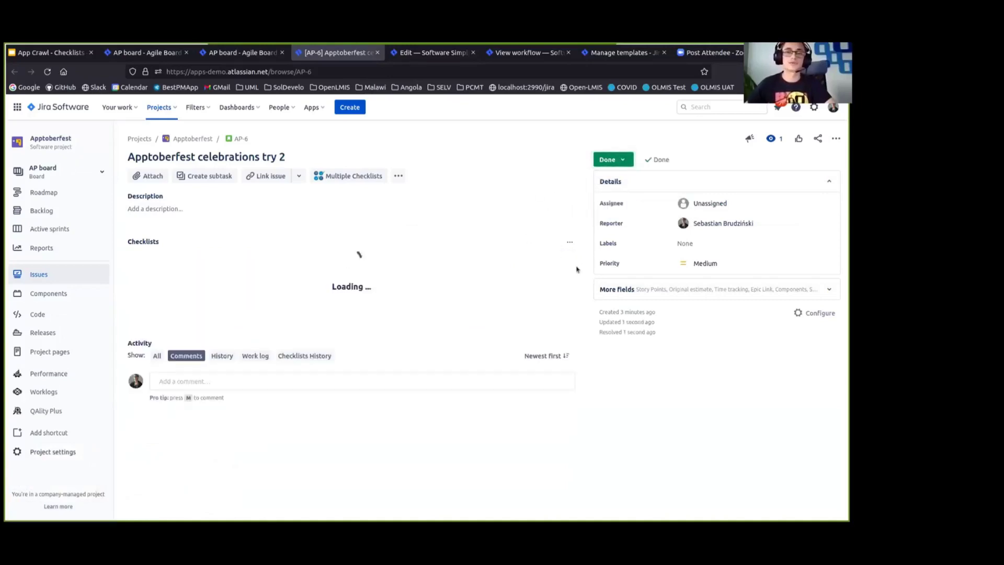